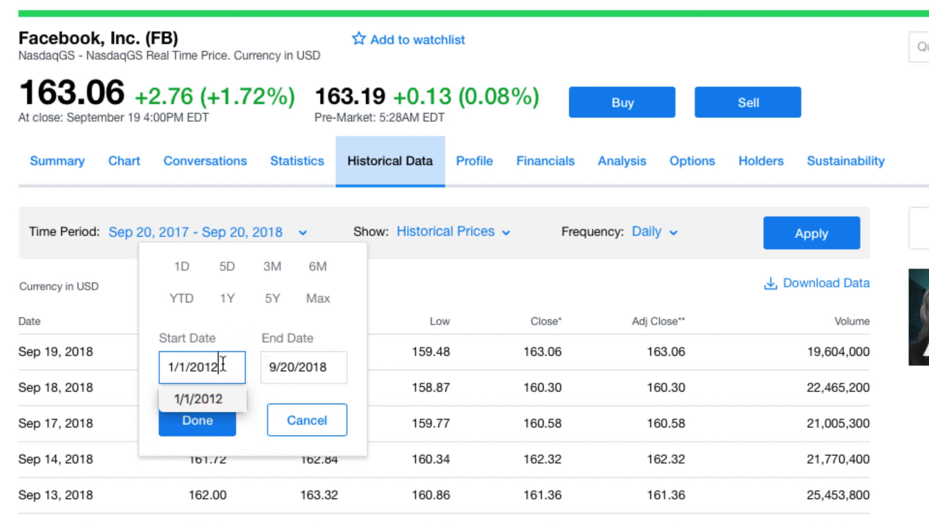
Set the end date of the historical data's custom time period to 12/31/2017 and confirm the date range
click(298, 370)
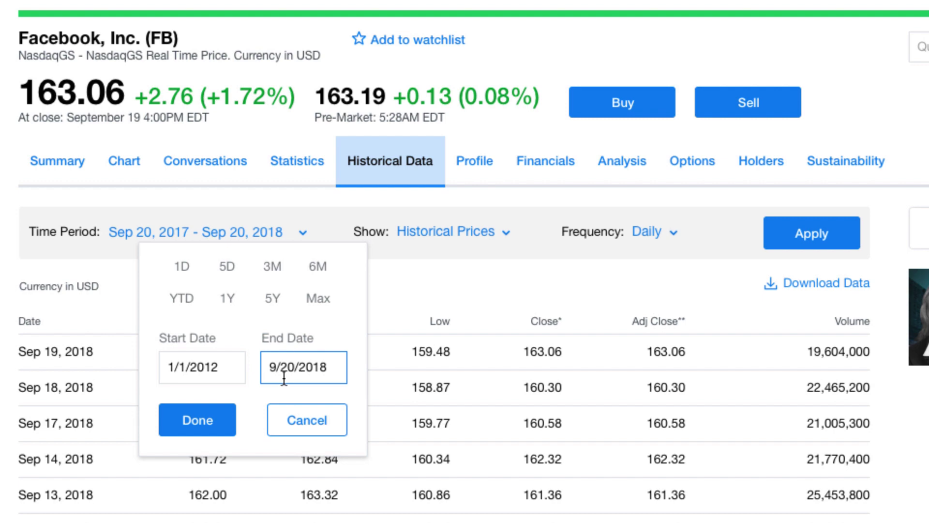
click(273, 368)
key(BackSpace)
text(12)
key(Right)
key(shift+Right)
key(shift+Right)
text(31)
key(Right)
key(shift+Right)
key(shift+Right)
key(shift+Right)
key(shift+Right)
text(2017)
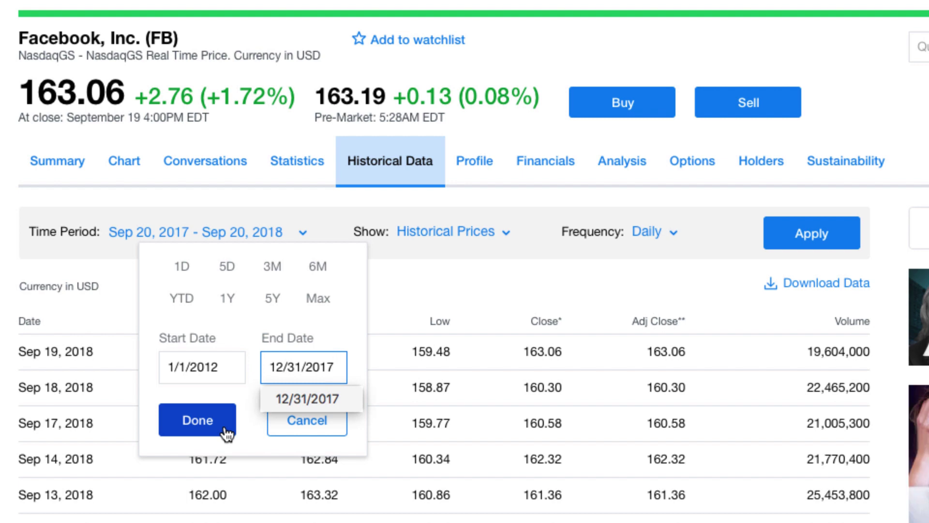
click(225, 432)
Apply the new time period to the Facebook price history and download the daily data
scroll(225, 431, down, 3)
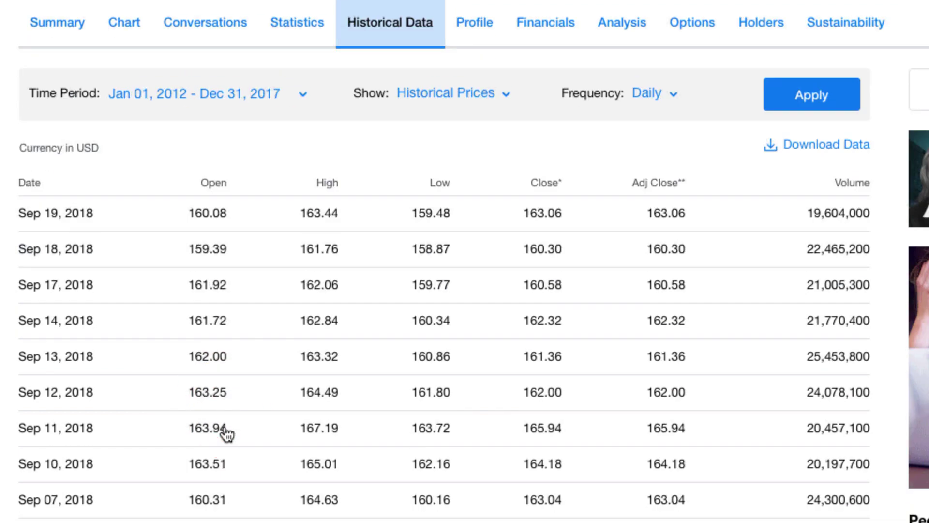
click(818, 101)
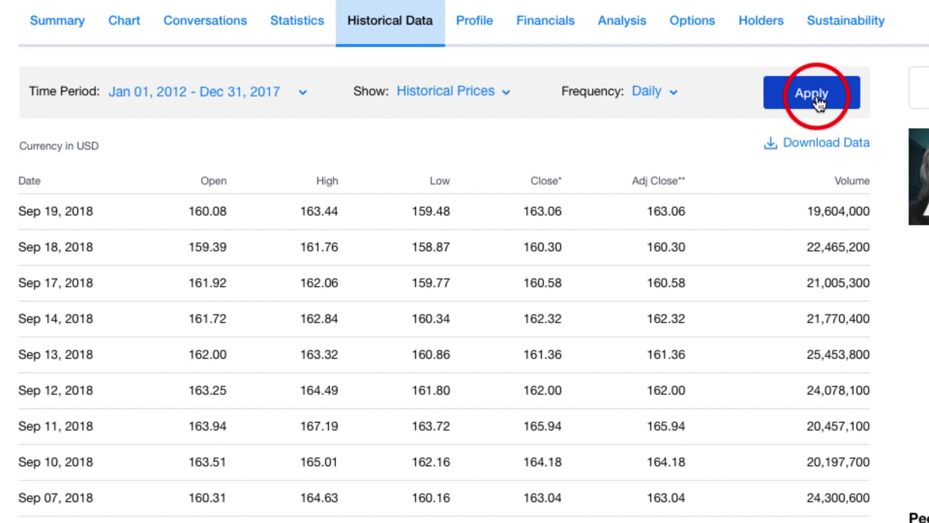
click(839, 146)
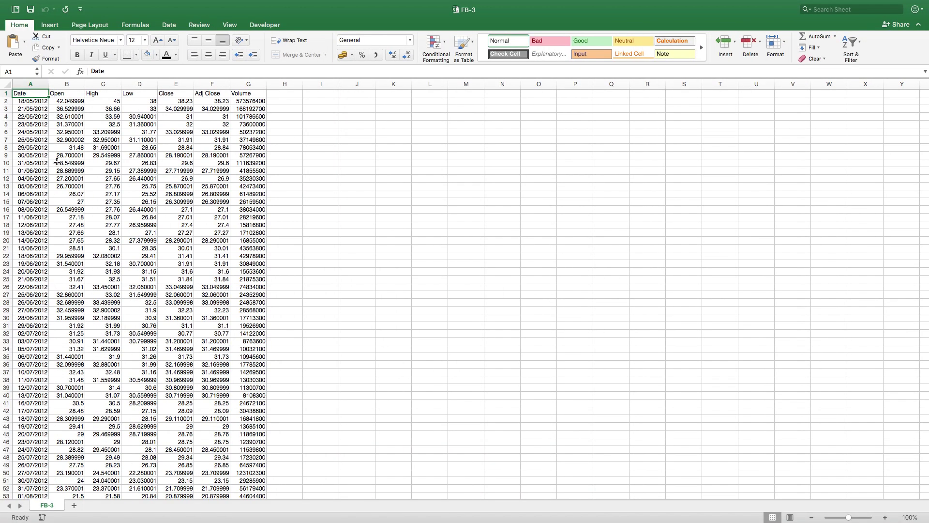
Examine the downloaded FB-3 price data in Excel, checking the Date column from its first to its last entry
click(58, 162)
scroll(57, 161, up, 5)
scroll(134, 139, up, 2)
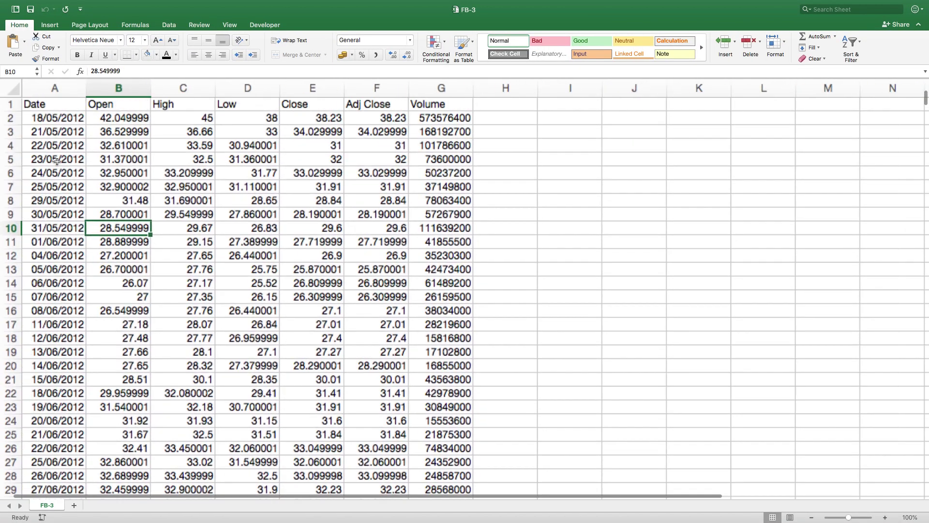
scroll(135, 139, up, 3)
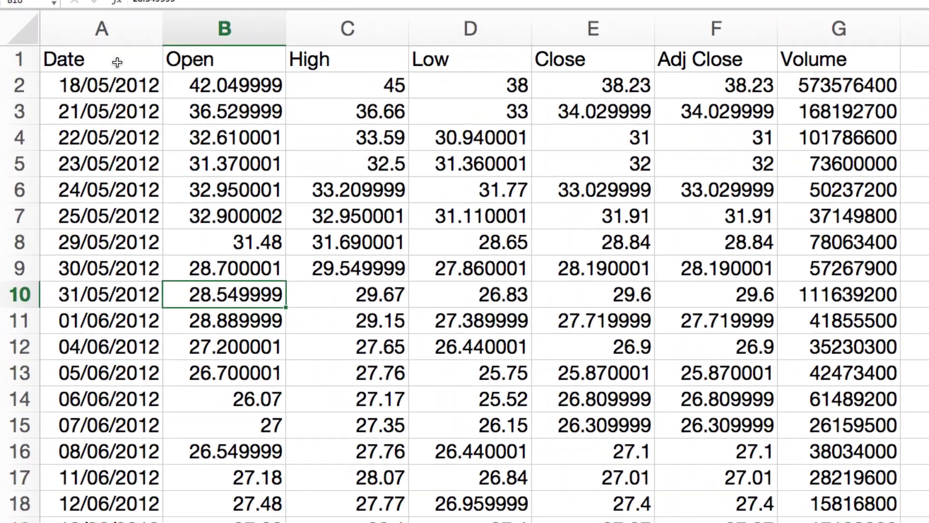
click(80, 114)
key(ctrl+Down)
key(ctrl+Up)
key(Down)
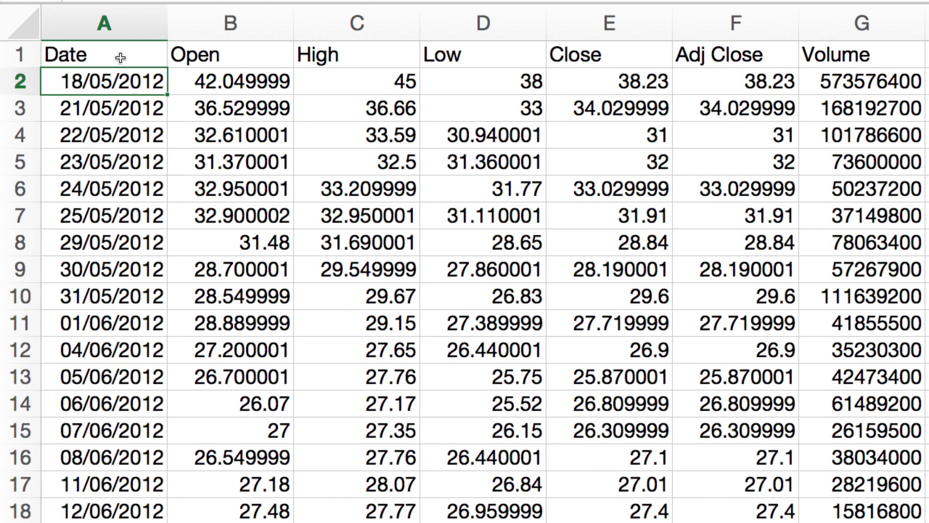
Examine the headers and first values of the Open, High, Low and Close columns
key(Up)
key(Right)
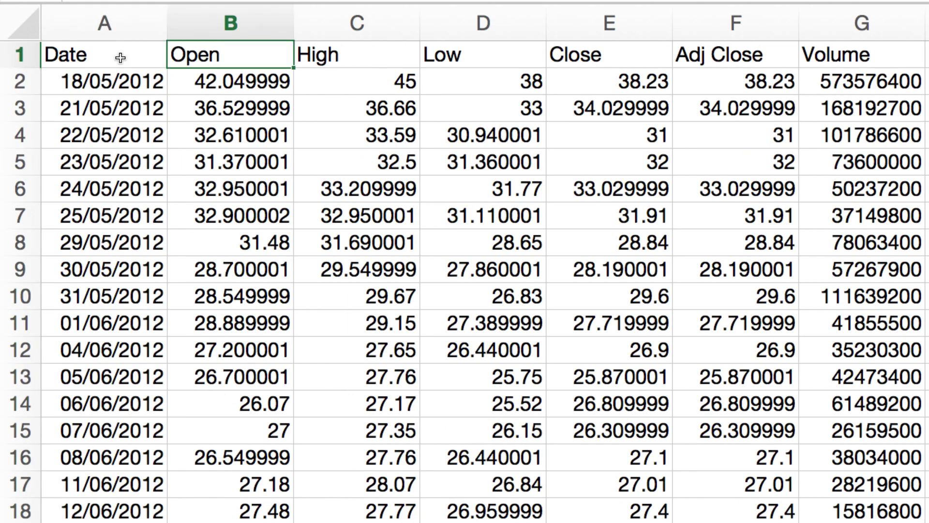
key(Down)
key(Up)
key(Right)
key(Down)
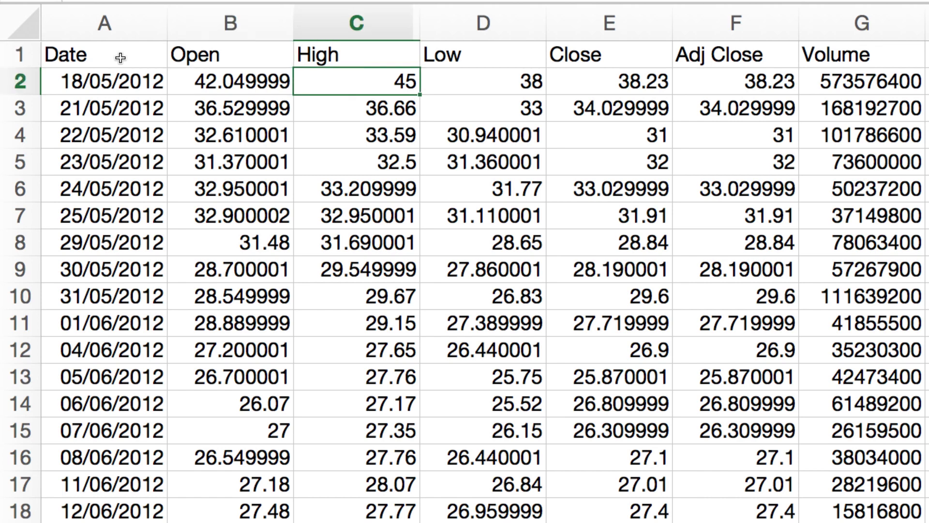
key(shift+Down)
key(shift+Up)
key(Right)
key(Up)
key(Down)
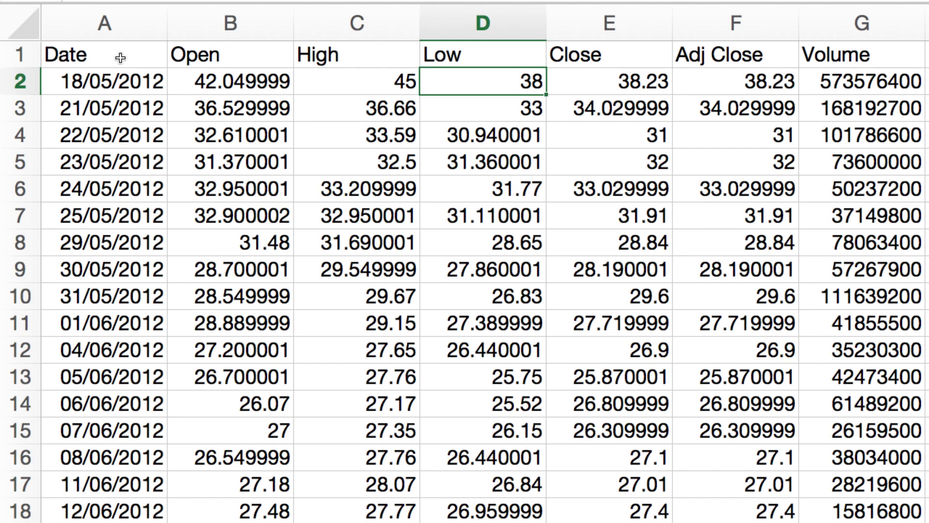
key(Right)
key(Up)
key(Down)
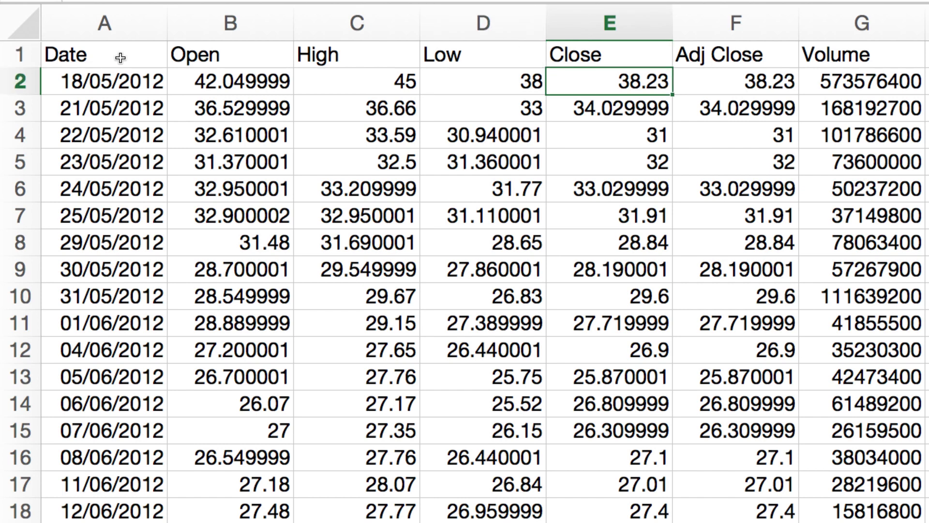
Examine the Adj Close column and the first few trading days in the Volume column
key(Right)
key(Up)
key(Down)
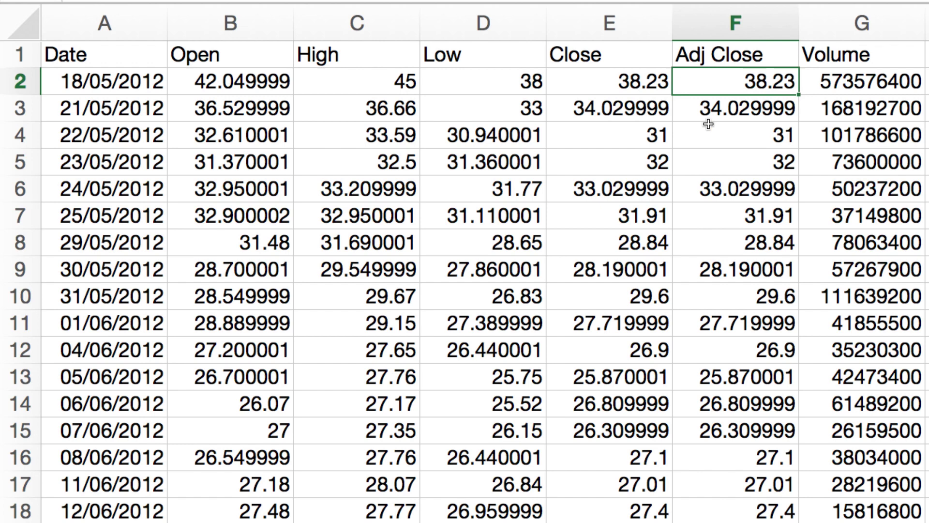
click(702, 17)
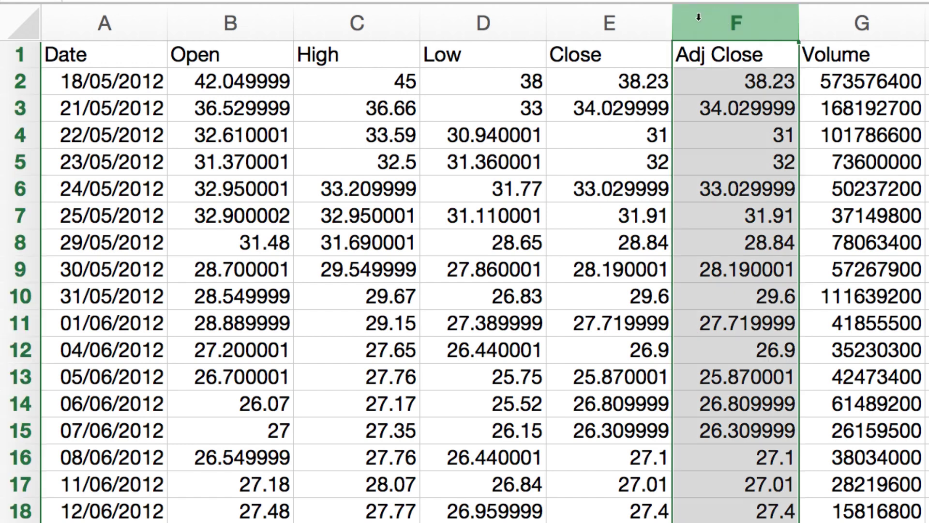
click(755, 111)
key(Up)
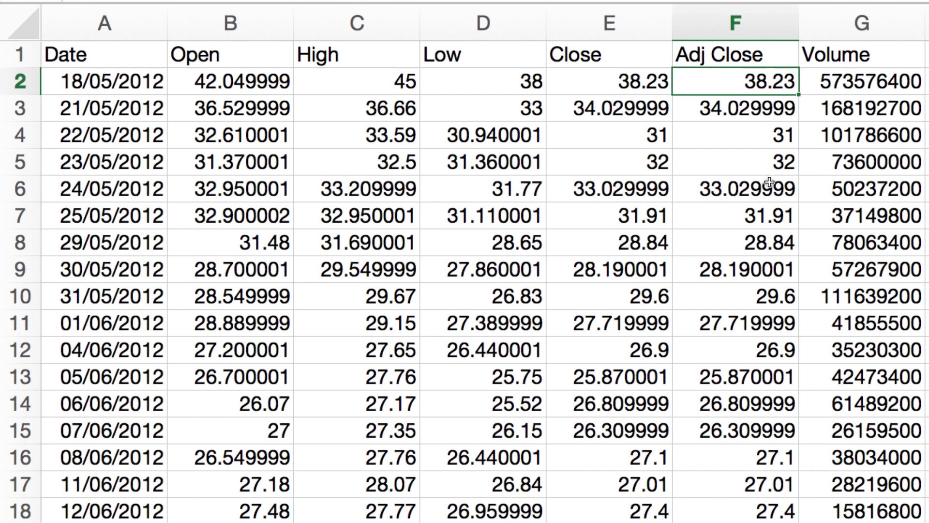
click(867, 68)
key(Down)
key(Down)
key(Down)
key(Down)
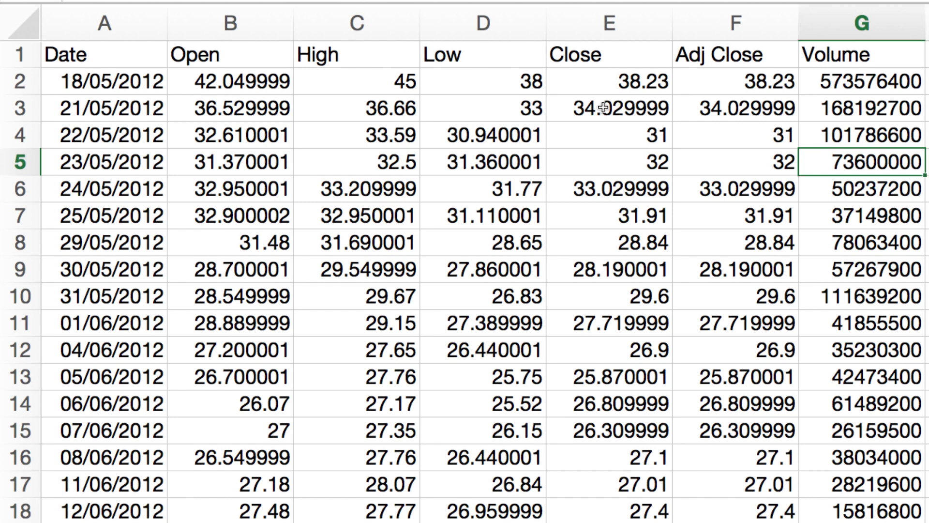
Delete the Open, High, Low, Close and Volume columns, keeping only Date and Adj Close
drag(557, 18, 242, 8)
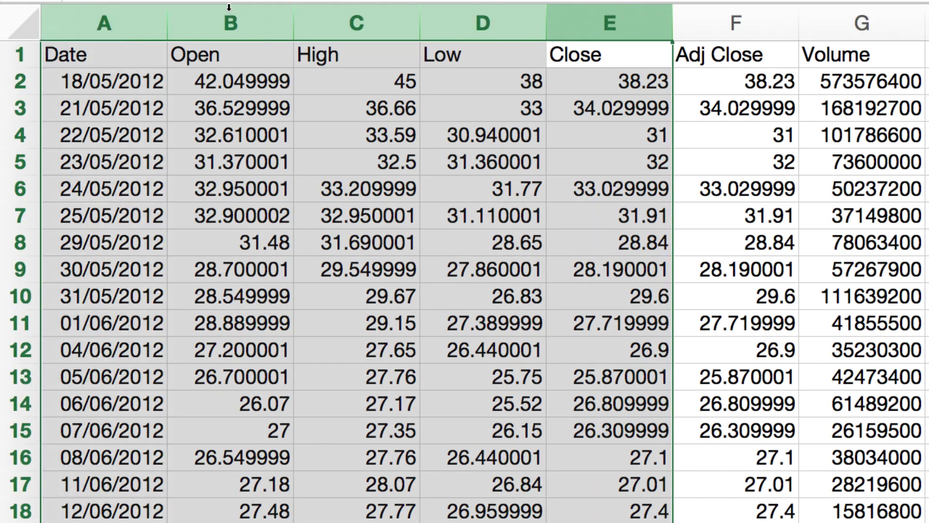
right_click(245, 24)
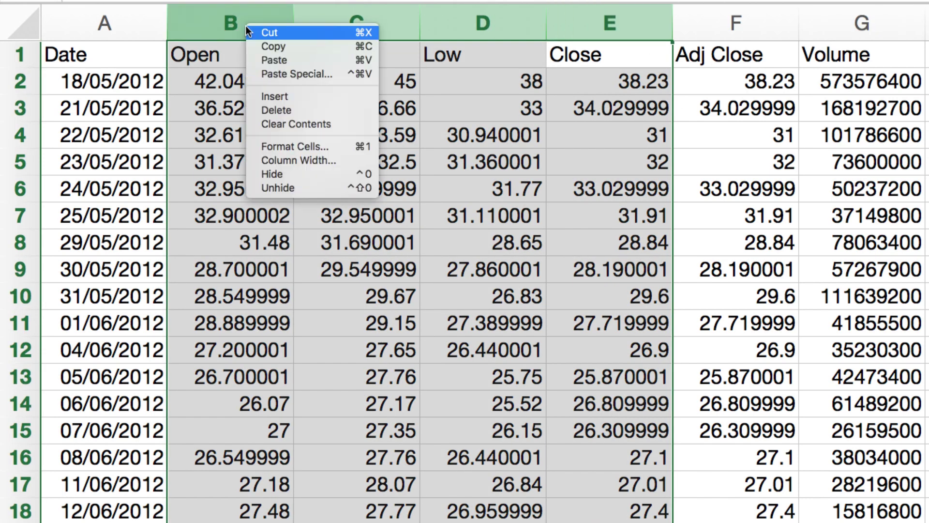
click(315, 111)
click(475, 135)
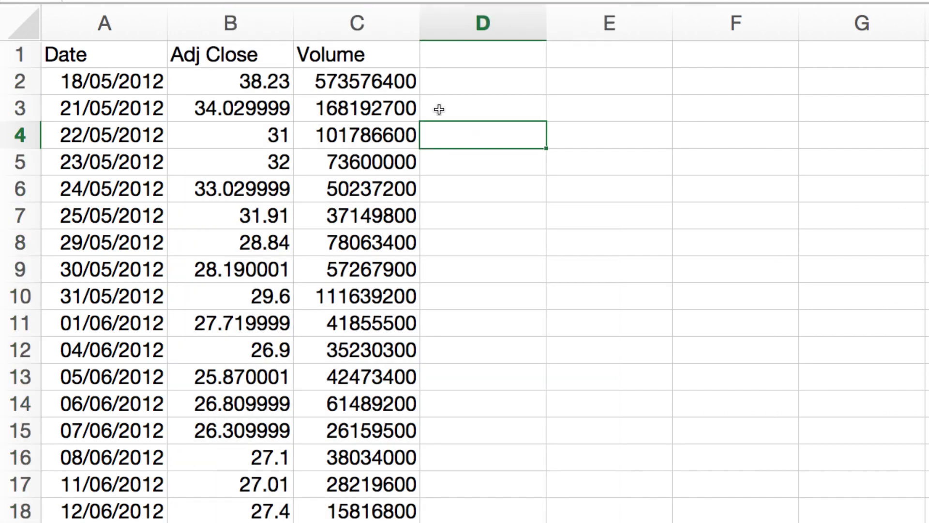
right_click(360, 21)
click(407, 107)
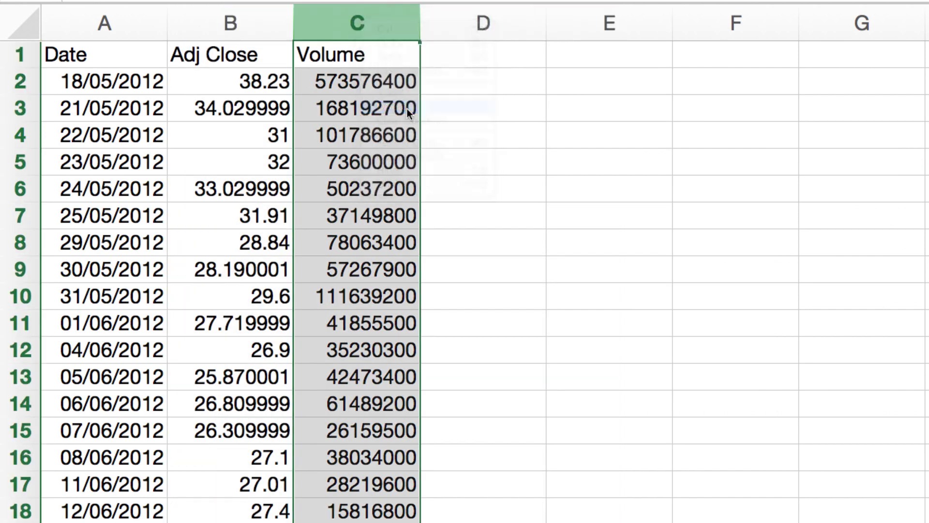
click(465, 150)
Add the header "Returns" in cell C1, beside the Adj Close column
drag(122, 57, 123, 164)
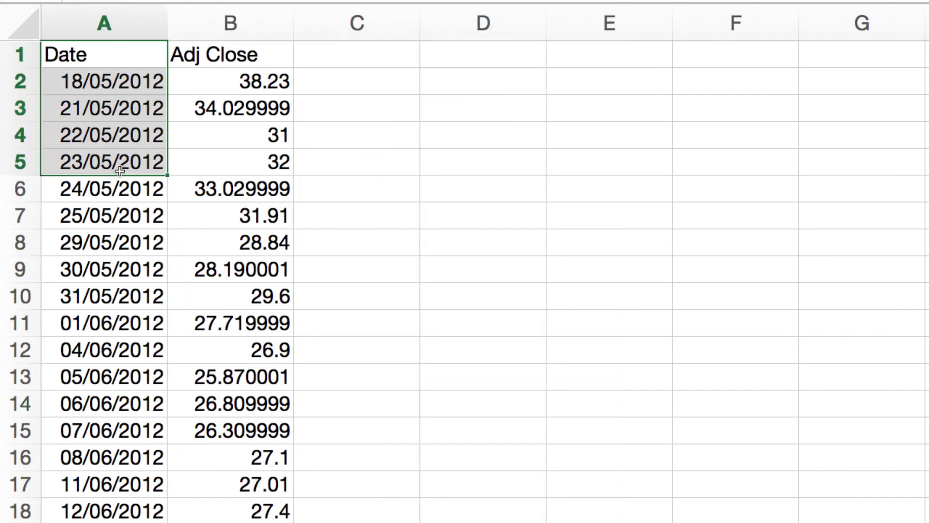
drag(225, 44, 225, 160)
click(344, 113)
key(Left)
key(Up)
key(Up)
key(Right)
text(Returns)
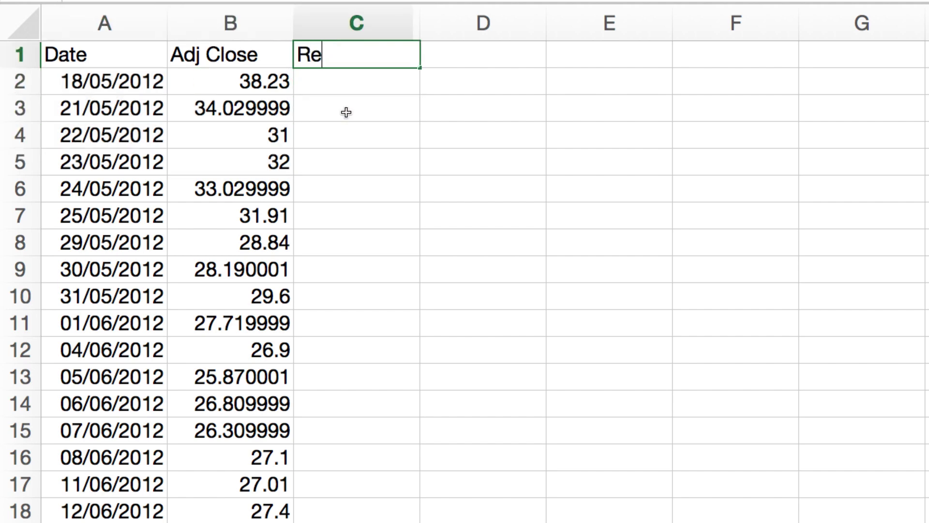
key(Return)
Enter the daily return formula =B3/B2-1 in cell C3
key(Down)
key(Left)
key(Right)
text(=)
key(Left)
key(Left)
key(Right)
key(Left)
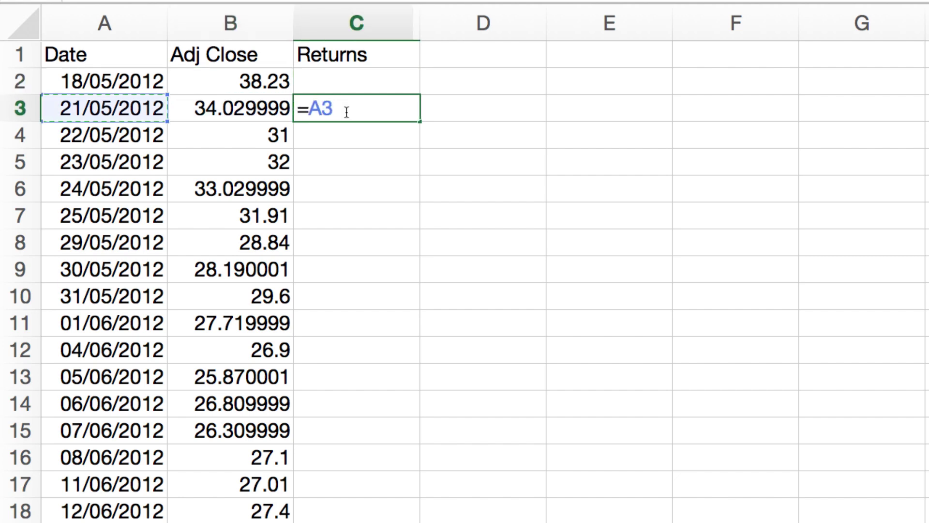
key(Right)
text(/)
key(Left)
key(Up)
key(Left)
key(Right)
key(Left)
key(Right)
key(Left)
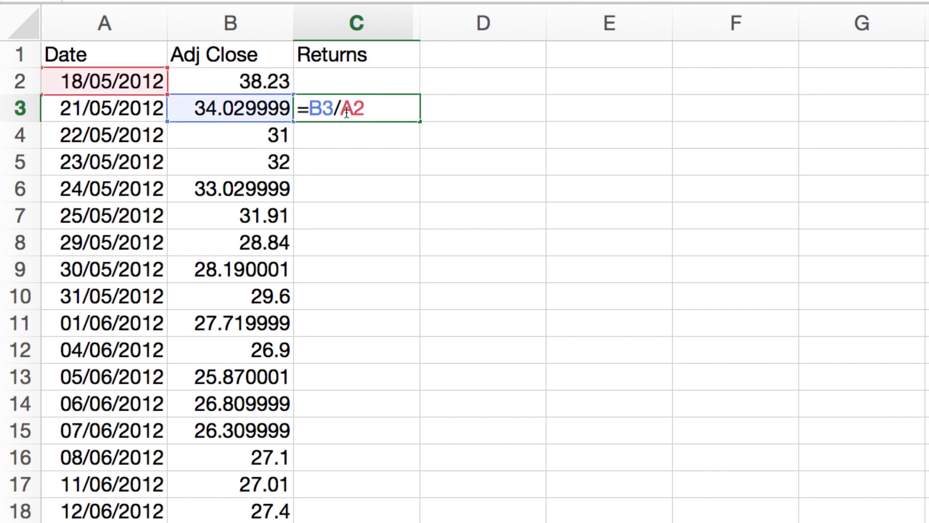
key(Right)
text(-1)
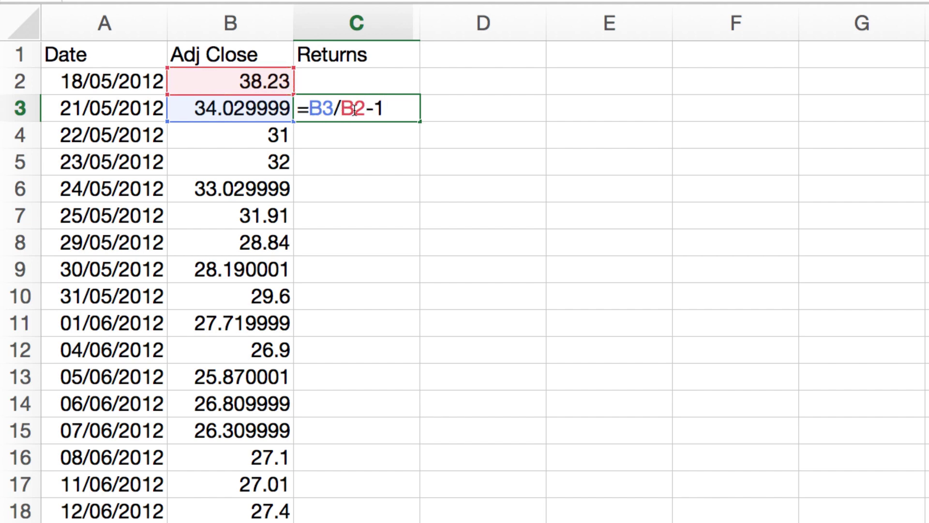
key(Return)
click(398, 111)
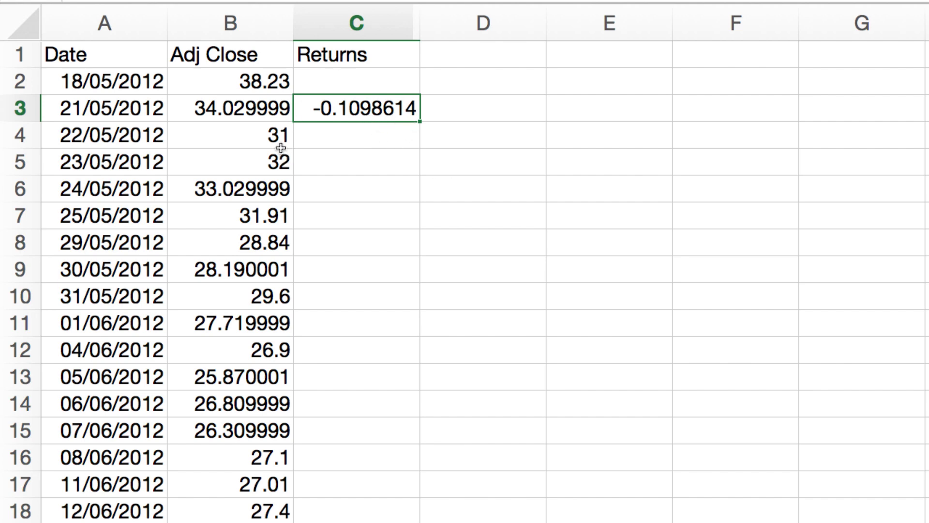
Fill the return formula from C3 down to the last row of price data
key(Left)
key(super+Down)
key(super+Up)
key(Down)
key(Down)
key(Right)
double_click(419, 121)
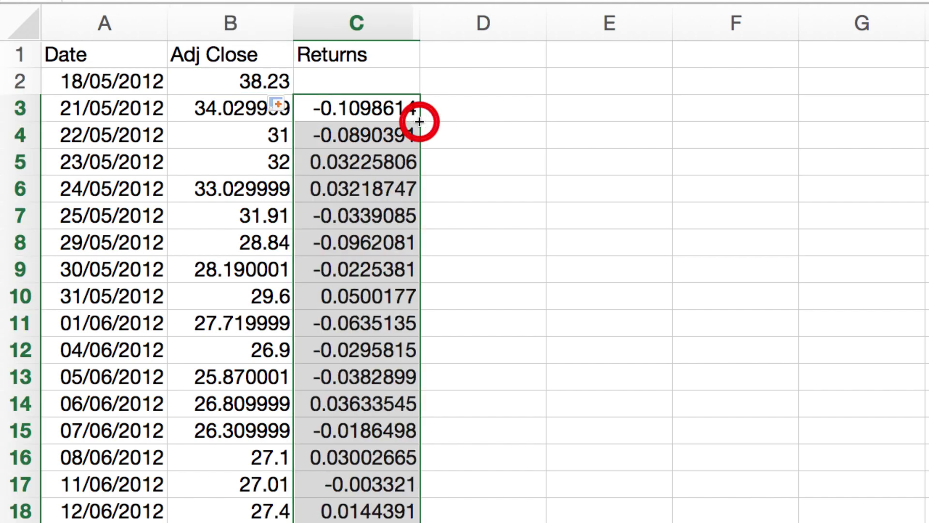
Check the filled Returns column from its first value down to the final row, and return to the header row
click(372, 113)
key(Down)
key(Down)
key(super+Down)
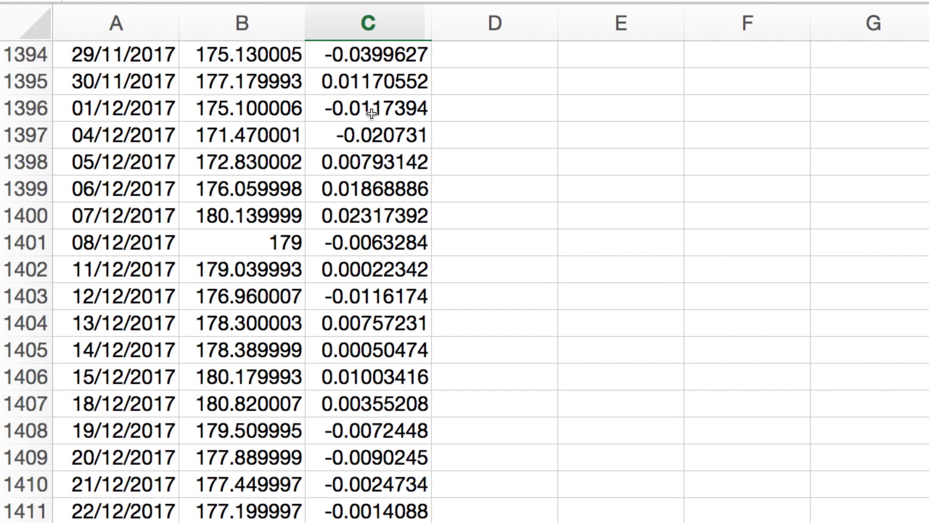
key(super+Up)
key(Down)
key(super+Down)
key(super+Up)
key(super+Up)
key(Right)
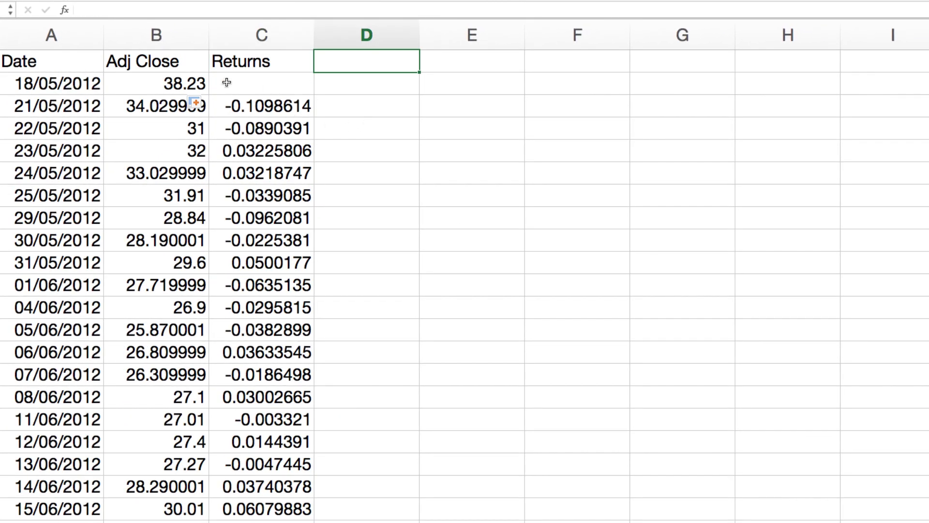
Rename the Adj Close column header to "Price"
click(148, 52)
double_click(148, 51)
text(Price)
key(Return)
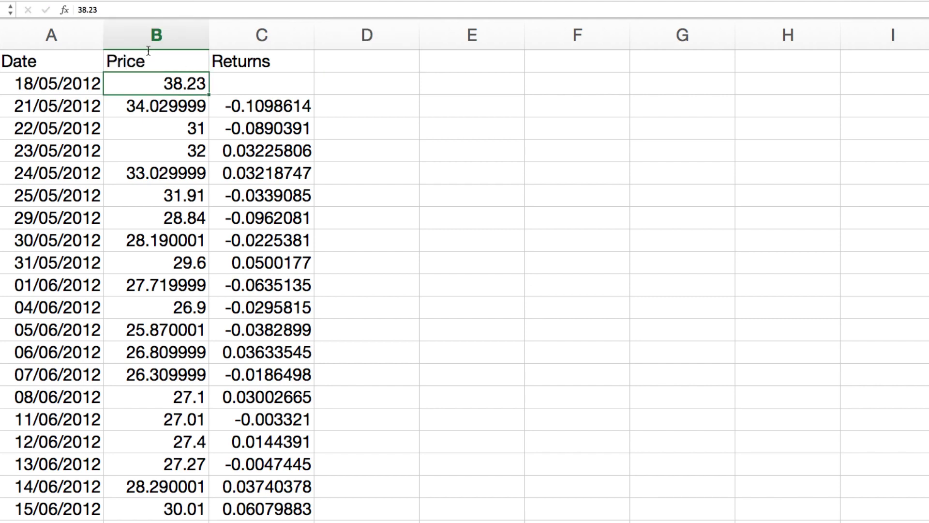
Insert a basic line chart from the Date and Price columns
click(71, 37)
drag(72, 37, 156, 34)
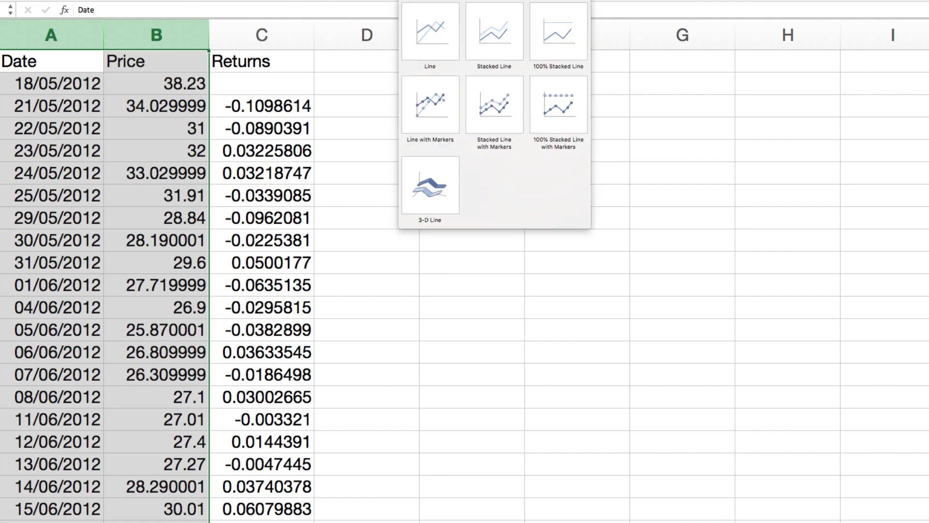
click(429, 36)
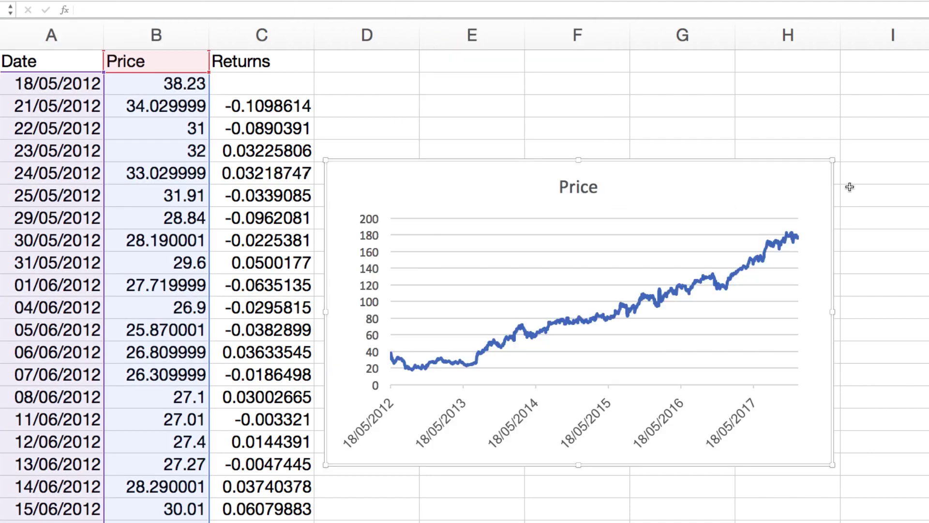
Enlarge the price chart and move it clear of column D so it starts in column E, and deselect it
drag(835, 160, 911, 66)
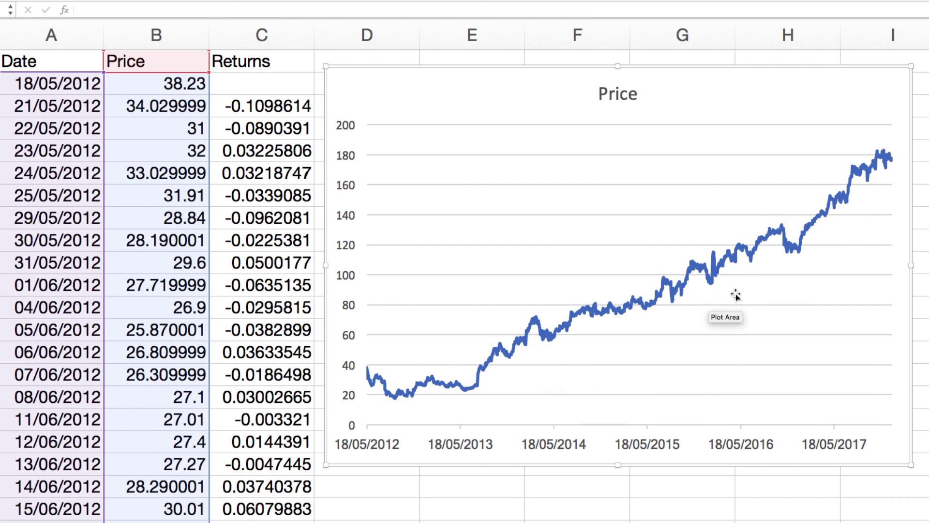
drag(730, 100, 860, 106)
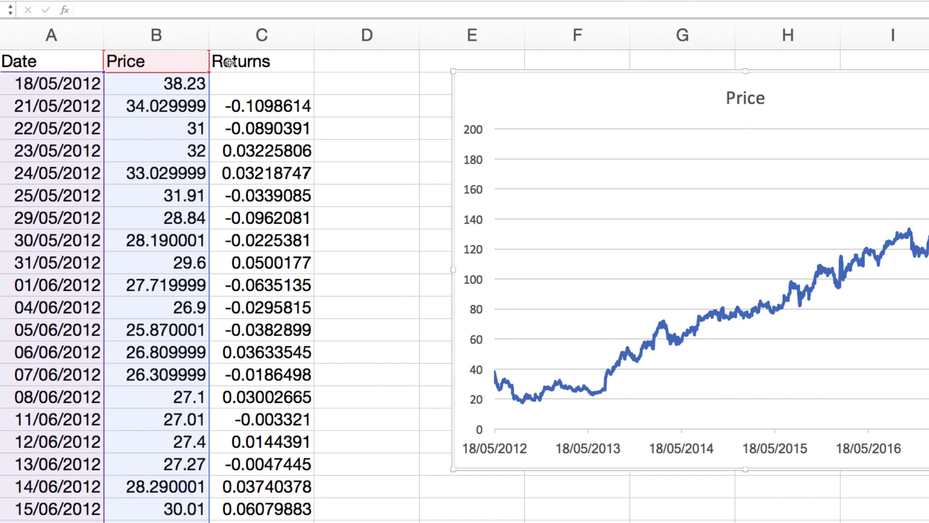
click(357, 206)
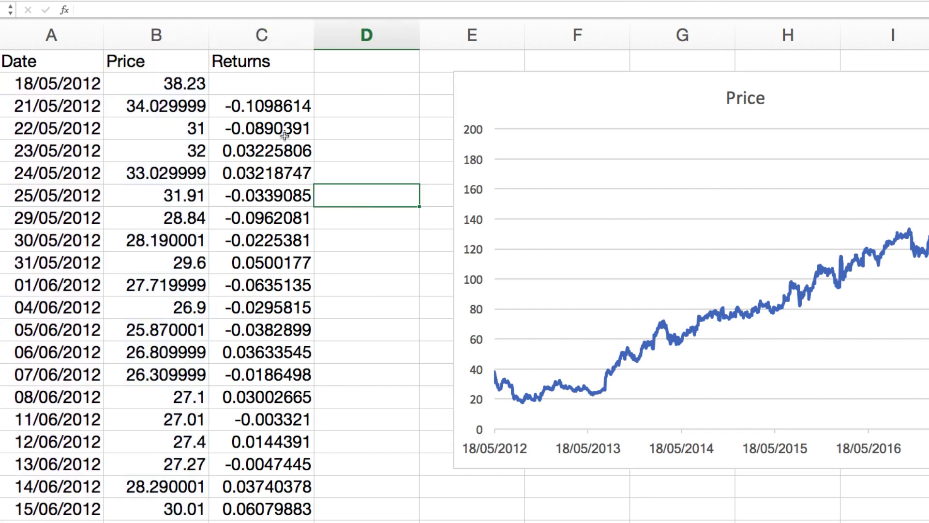
Insert a line chart from the Date and Returns columns
click(269, 35)
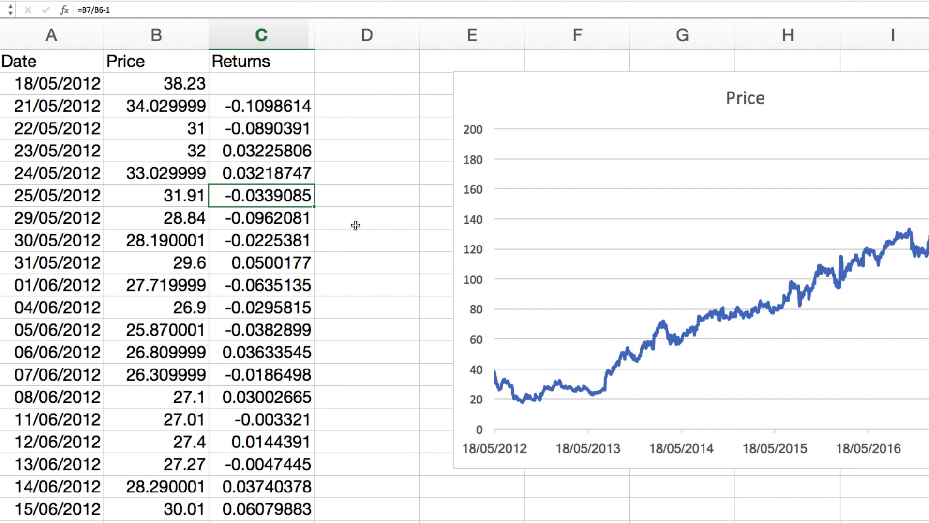
click(70, 33)
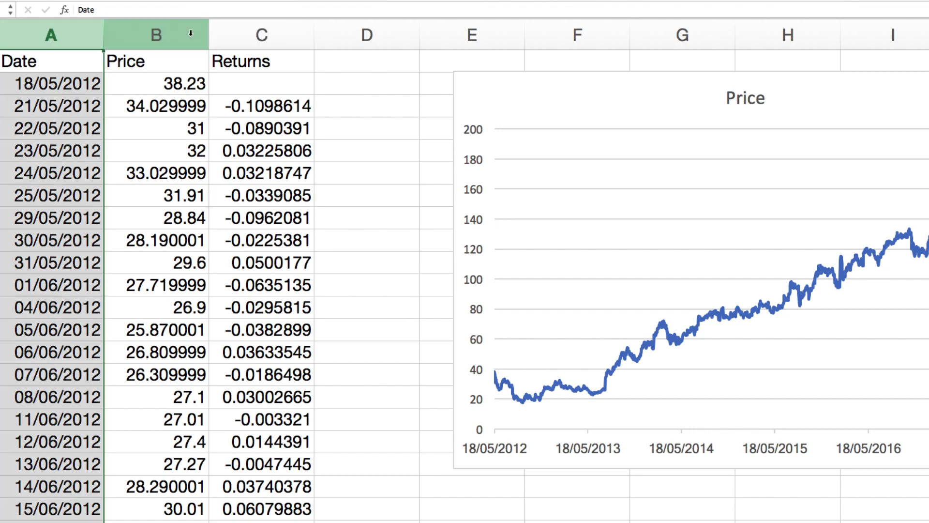
super+click(232, 30)
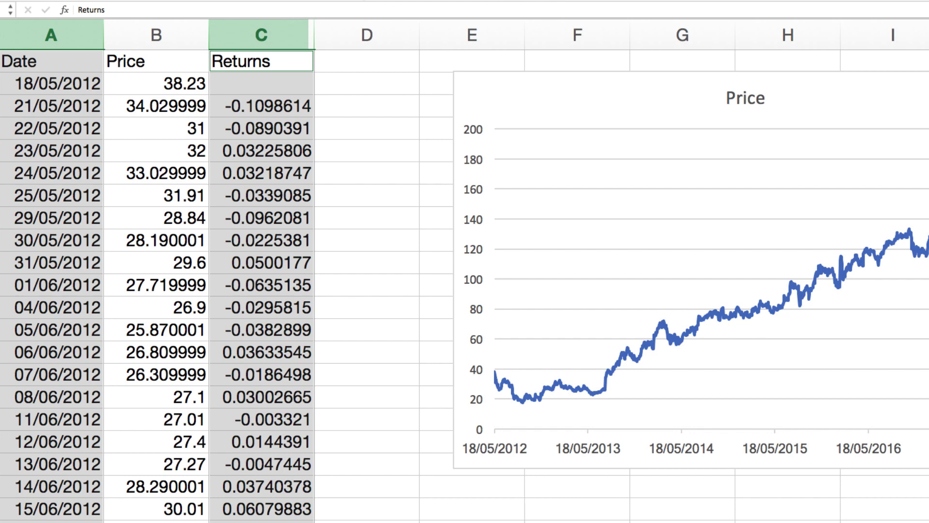
click(424, 36)
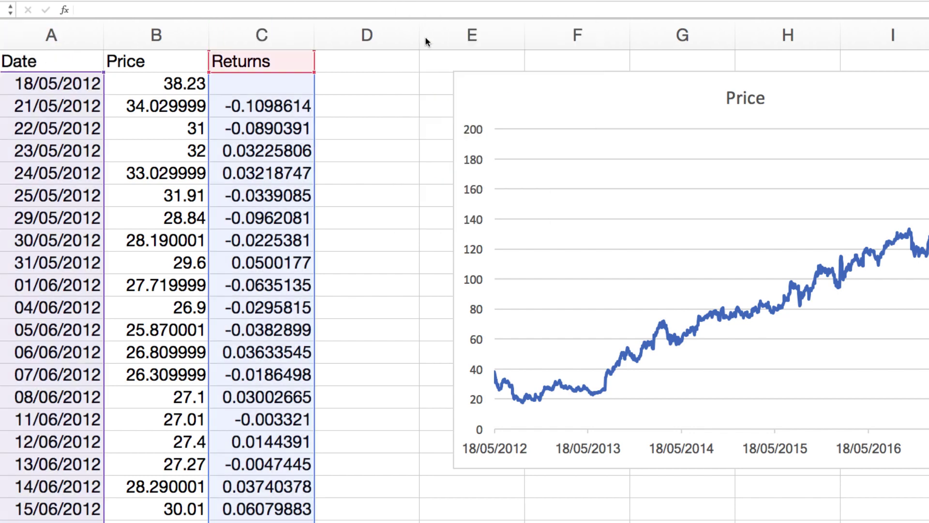
Enlarge the Returns chart and arrange it over the data columns, with the Price chart beside it
drag(325, 160, 286, 91)
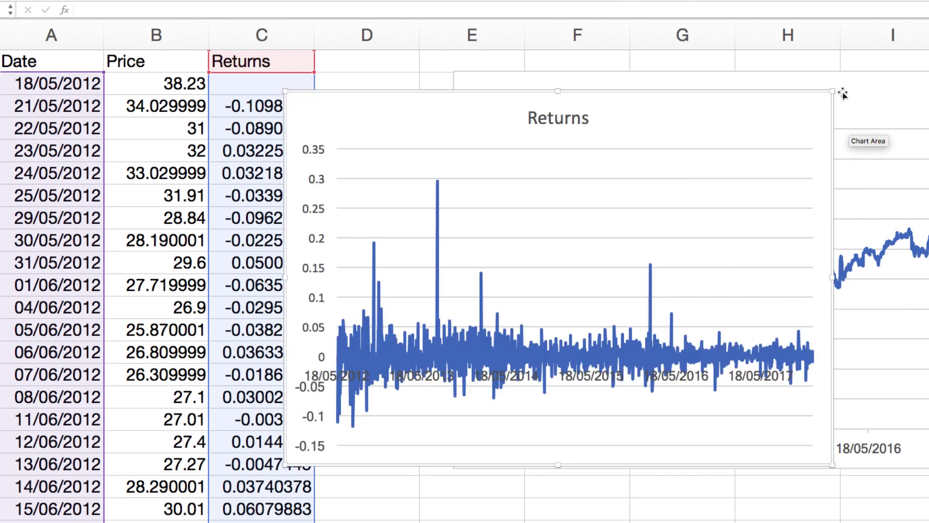
drag(834, 90, 921, 86)
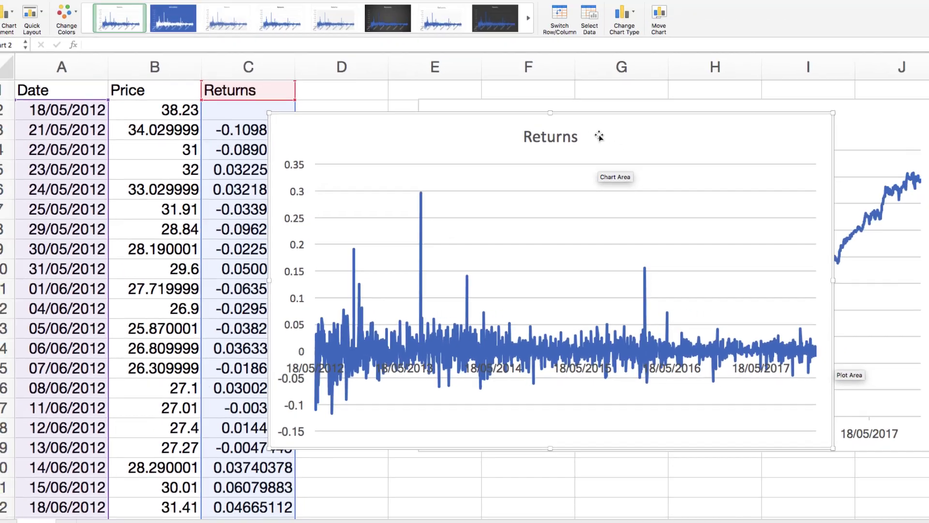
drag(499, 150, 205, 140)
drag(559, 140, 718, 132)
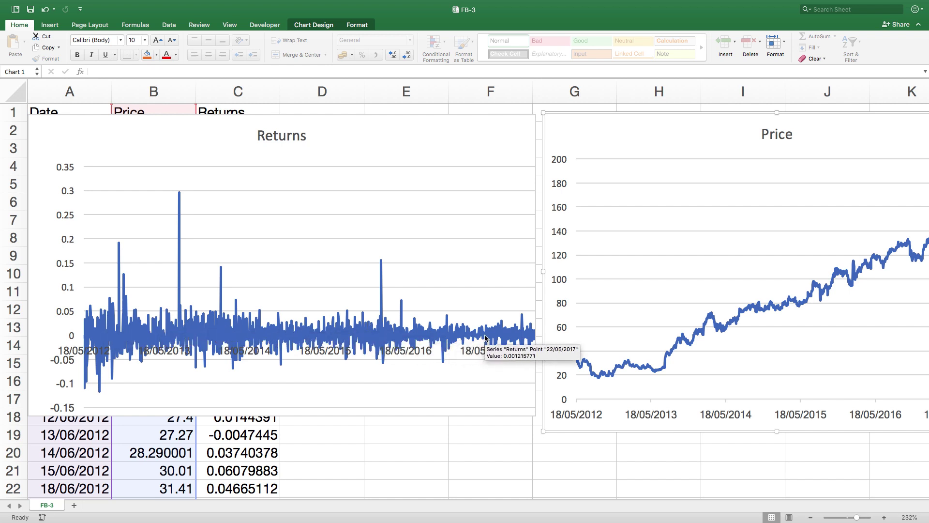
Switch to Google Sheets and begin a GOOGLEFINANCE formula in cell A1 with ticker "fb" and attribute "close"
key(ctrl+Right)
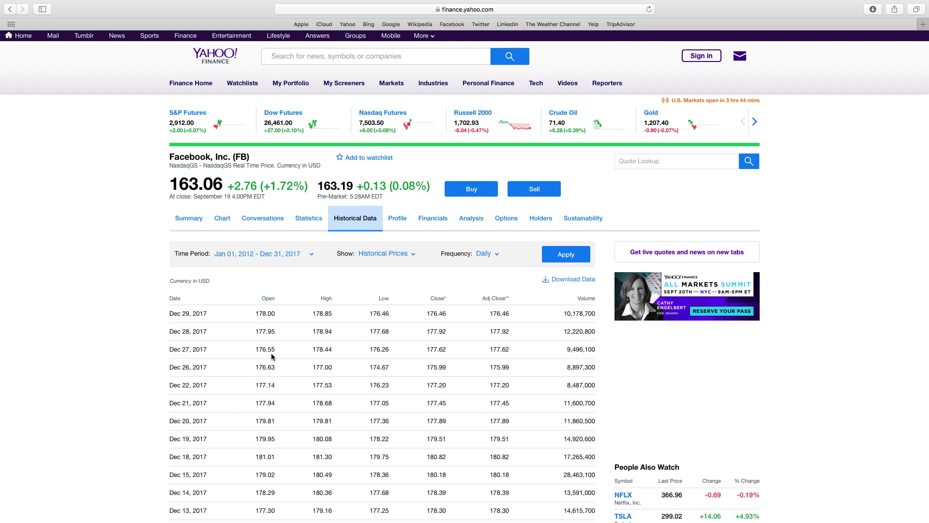
key(ctrl+Left)
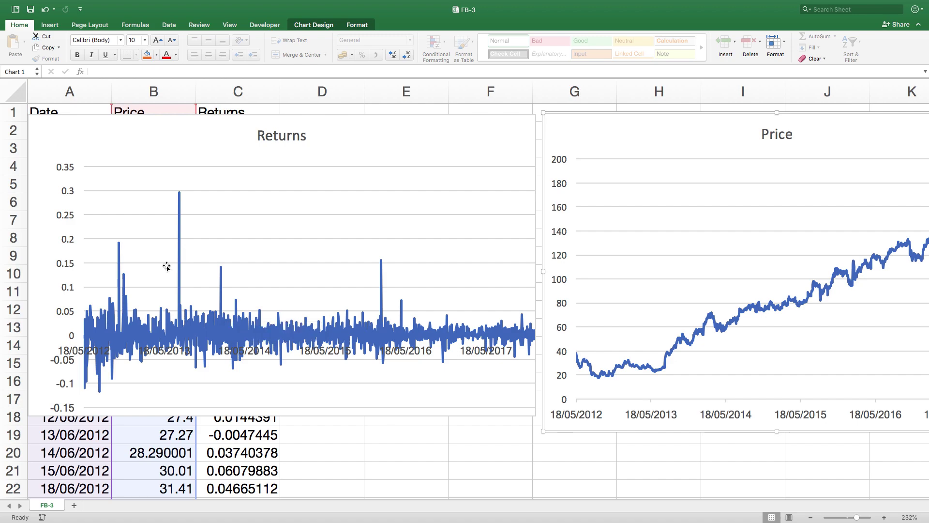
key(ctrl+Right)
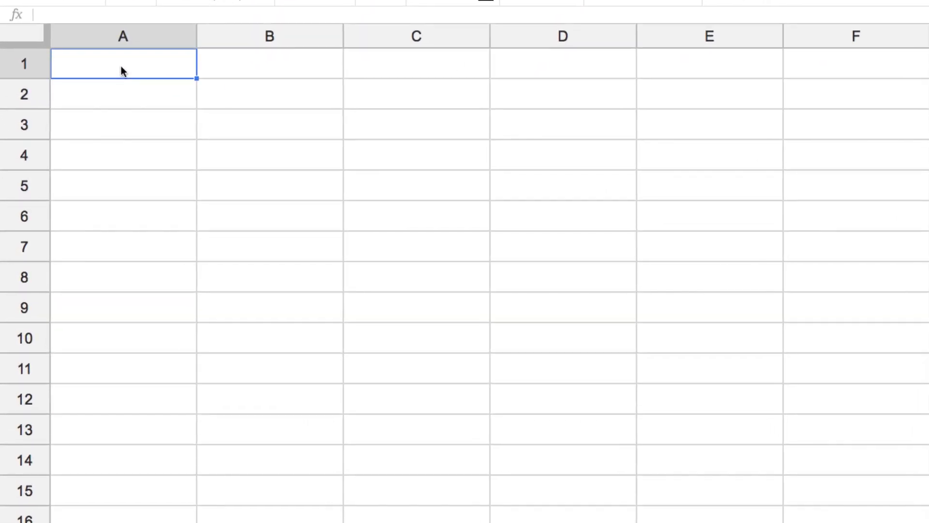
key(Return)
text(=goog)
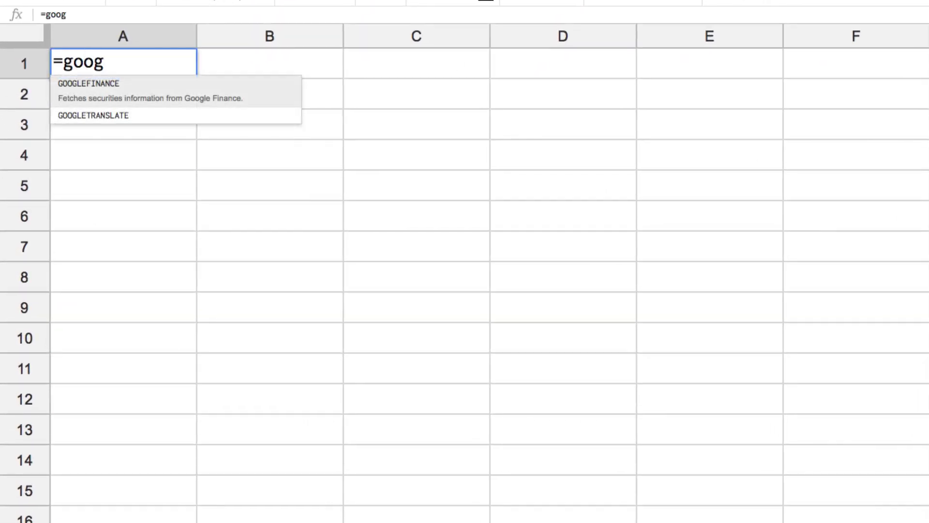
key(Tab)
text("fb")
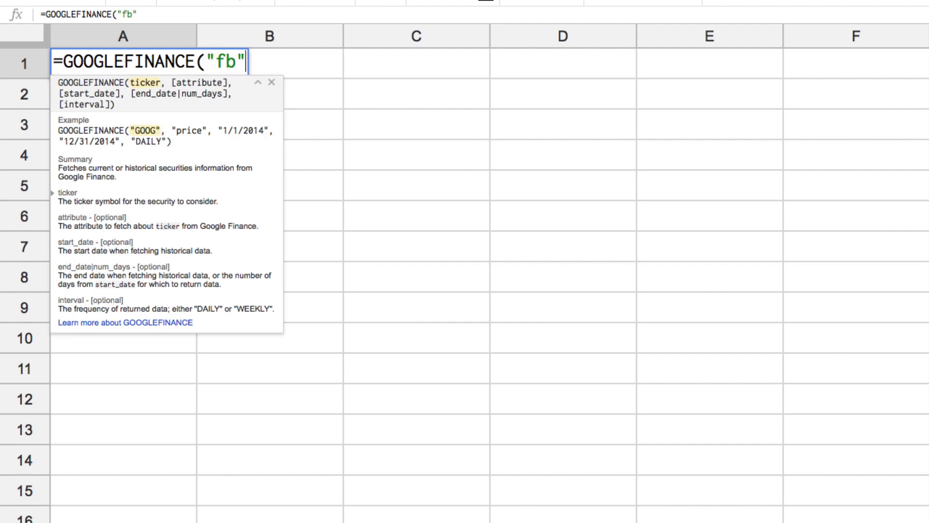
text(,)
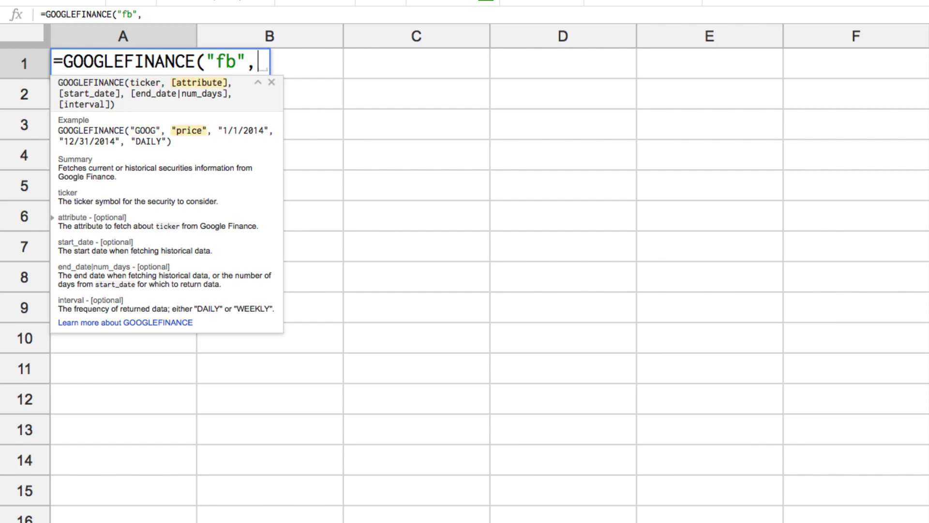
text("clo)
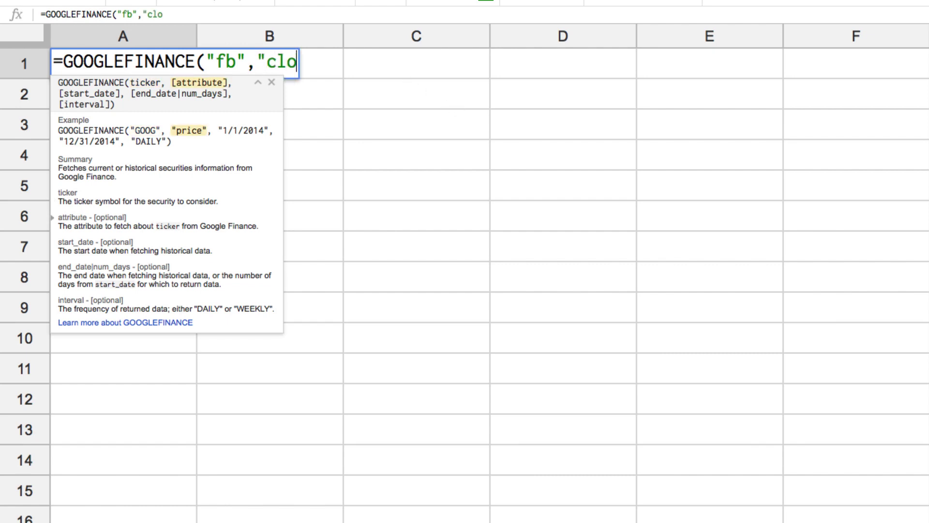
text(se")
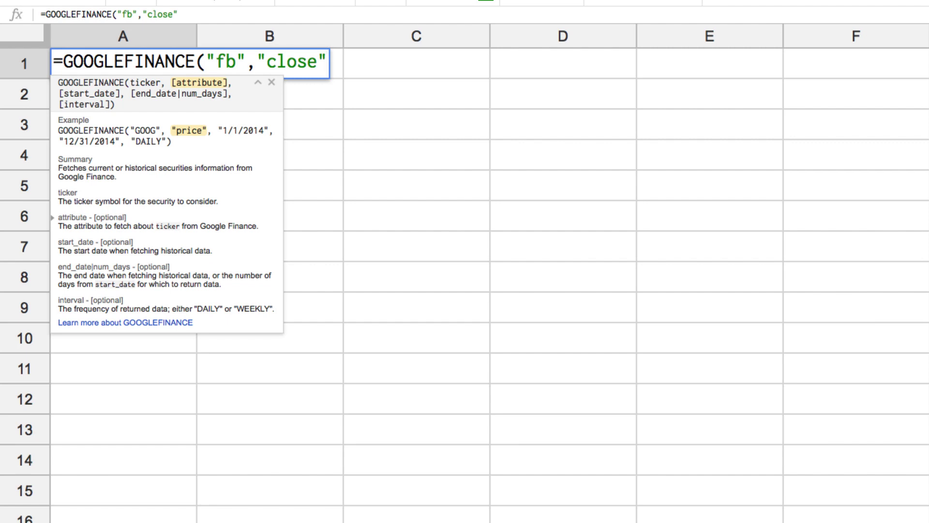
Complete the formula with start date "01/01/2012", end date "12/31/2017" and interval "daily", and fit column A's width to its dates
text(,)
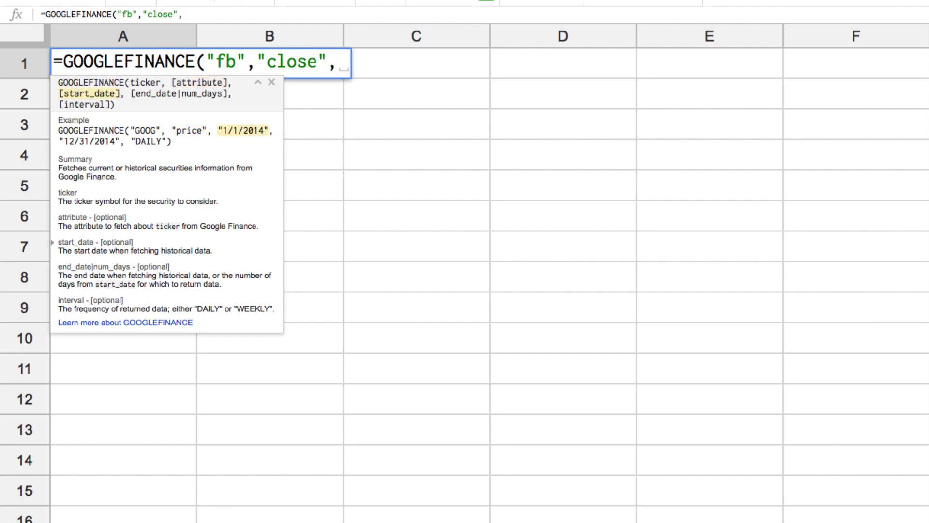
text("01/01/2012",")
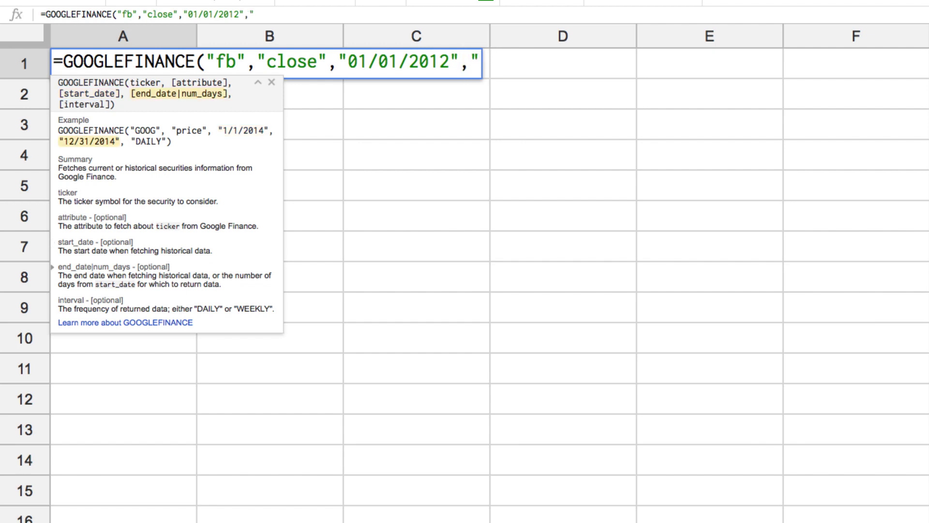
text(12/3)
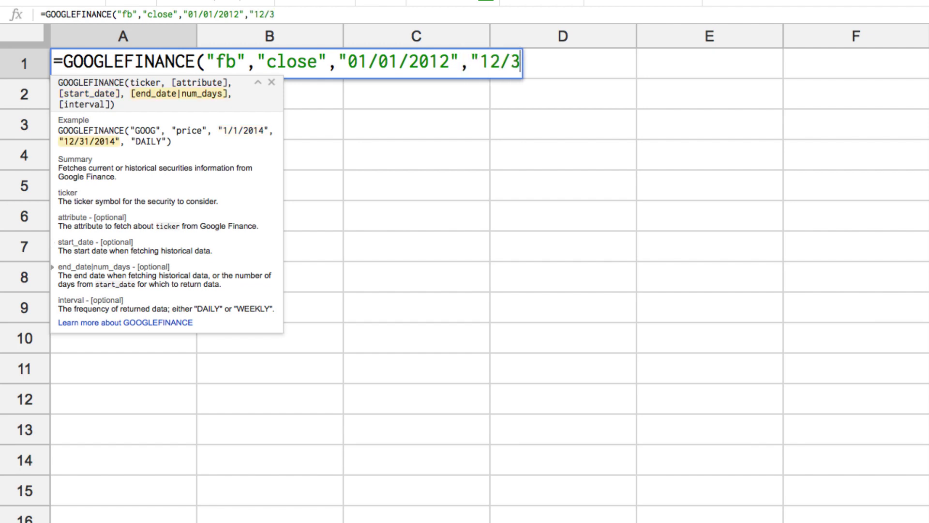
text(1/2017)
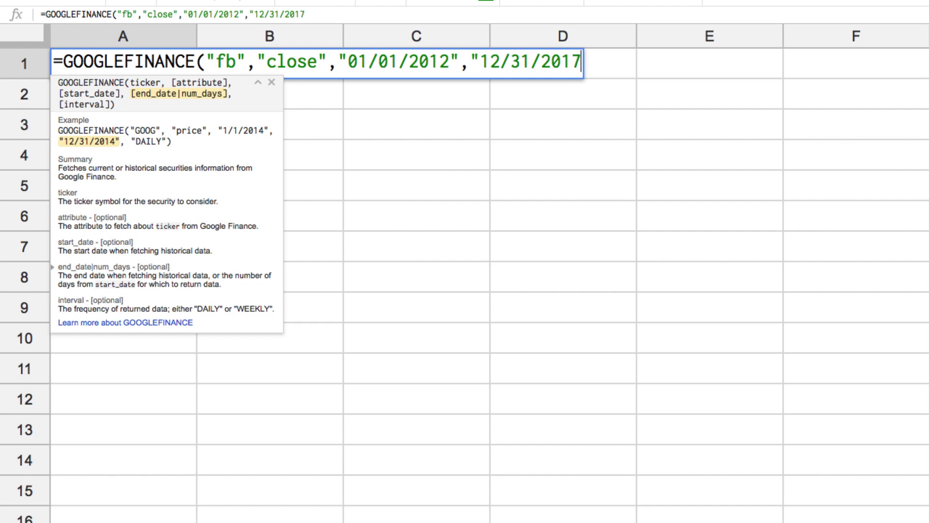
text(",)
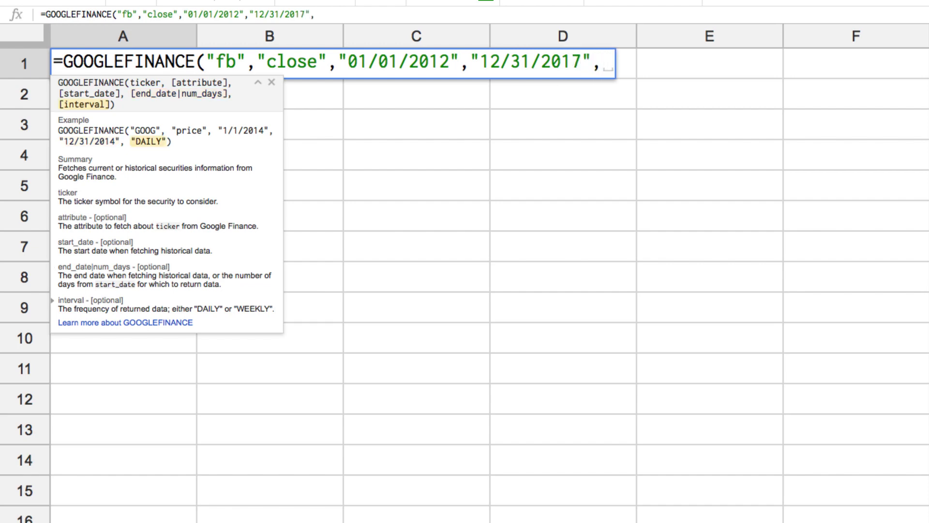
text("daily")
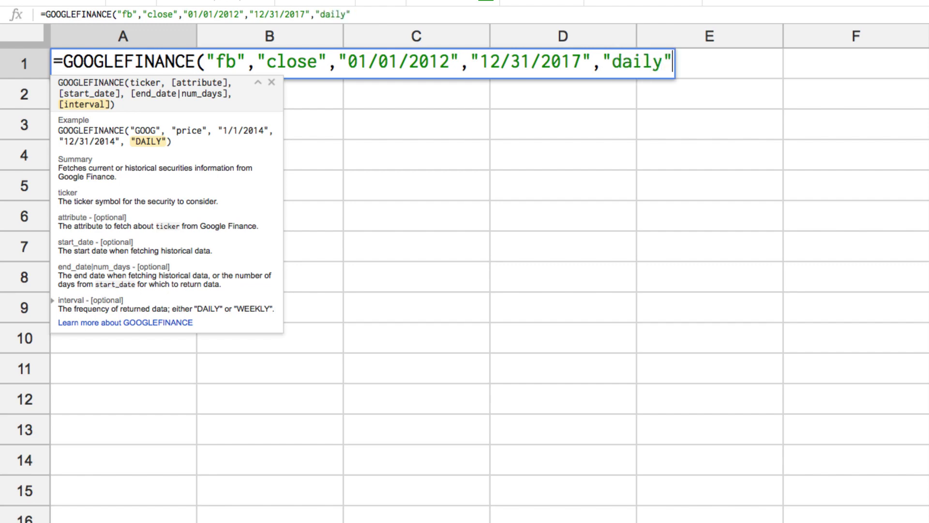
text())
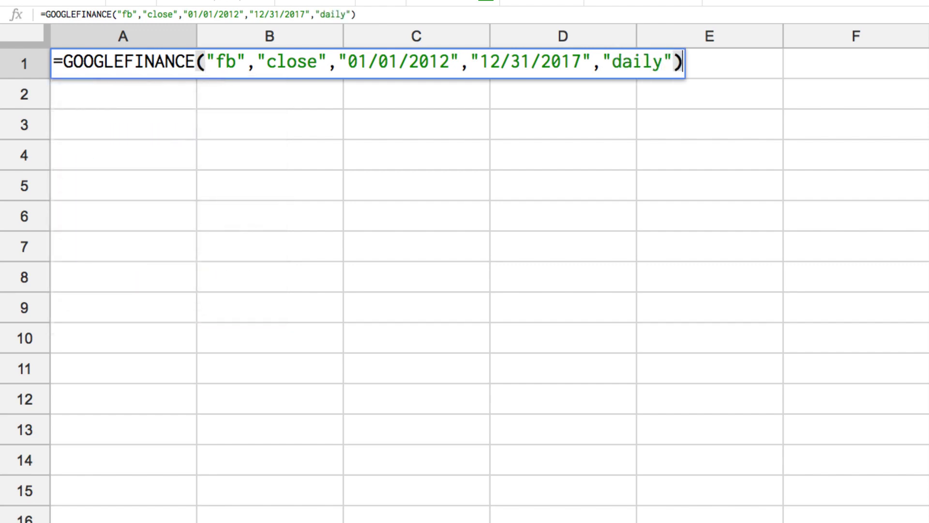
key(Return)
click(123, 63)
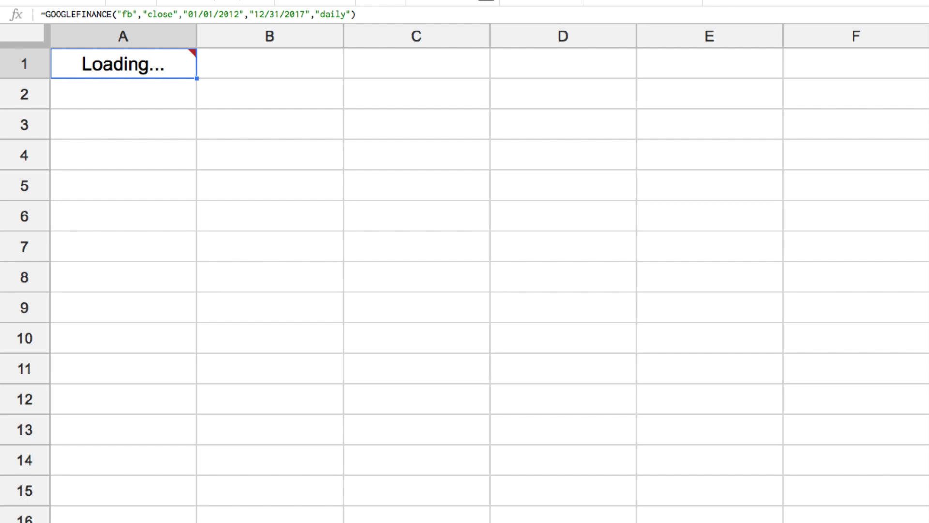
double_click(197, 35)
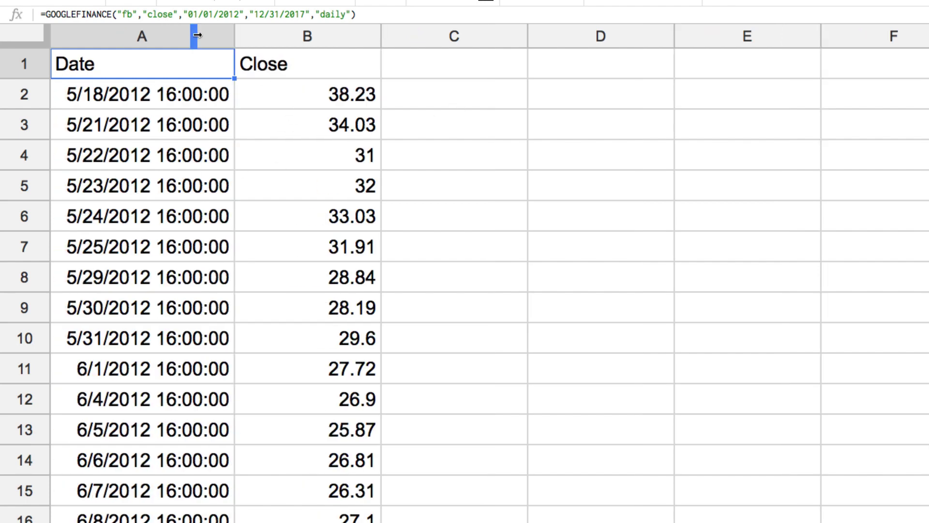
Calculate the first daily return in cell C3 with the formula =B3/B2-1
click(460, 125)
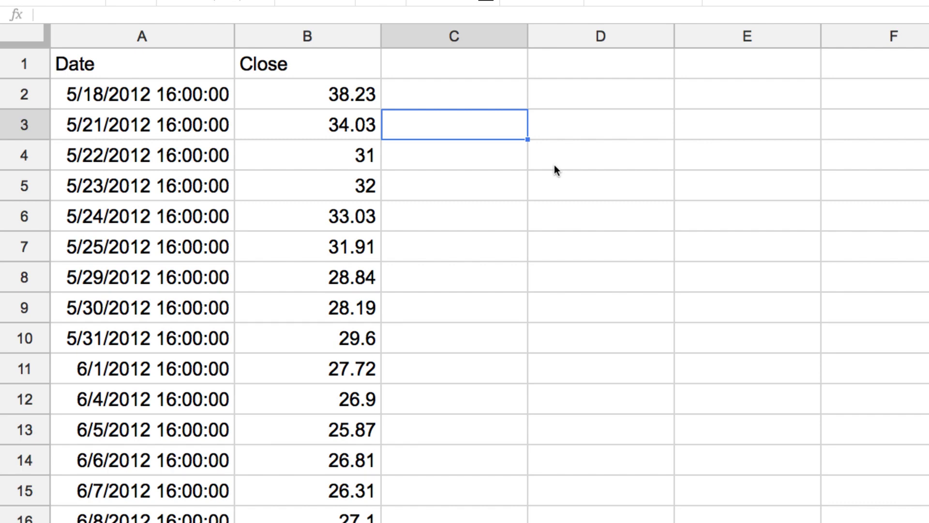
text(=)
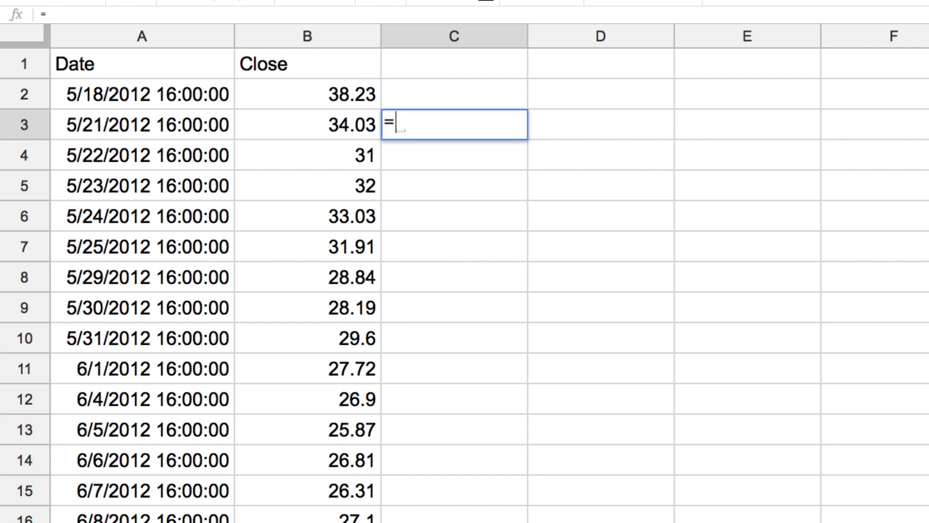
key(Left)
text(/)
key(Up)
key(Left)
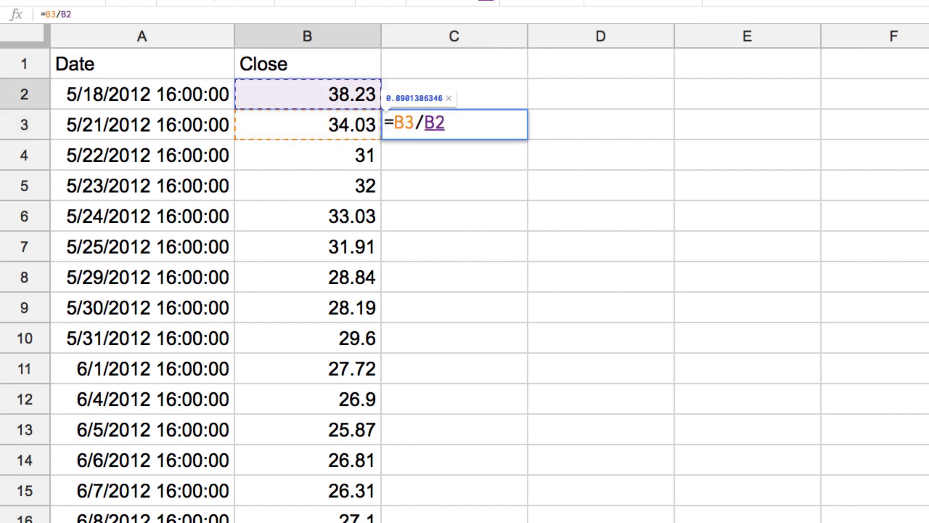
text(-1)
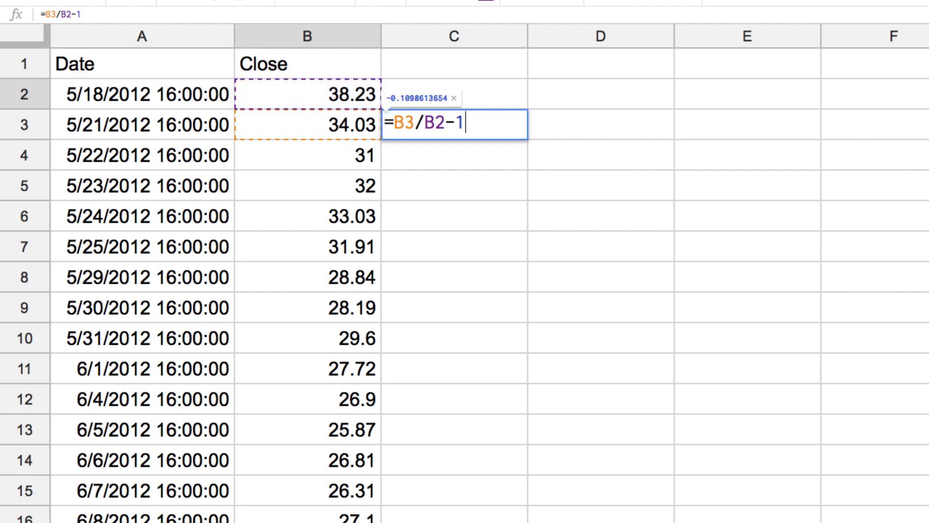
key(Return)
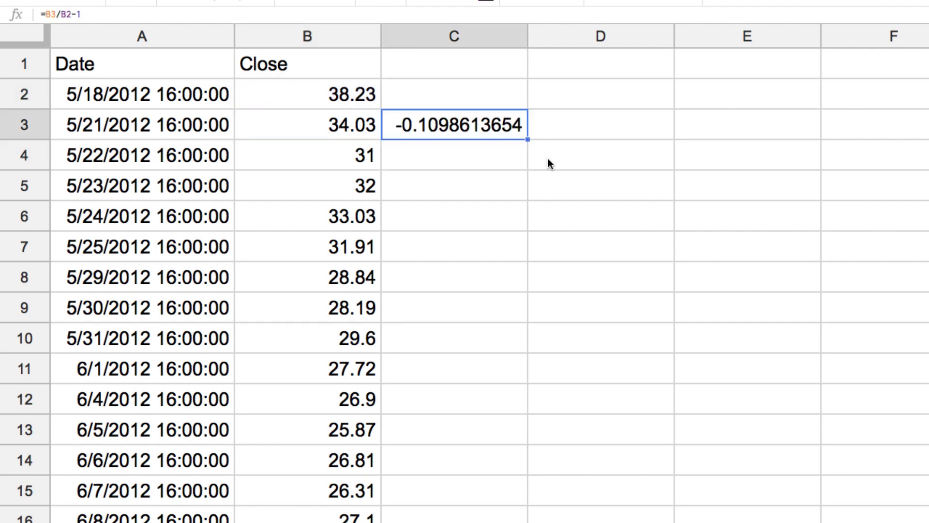
Fill the return formula from C3 down column C alongside the closing prices
double_click(529, 140)
click(474, 147)
key(Down)
key(Down)
key(Down)
key(Down)
key(Down)
key(Left)
key(Left)
key(Right)
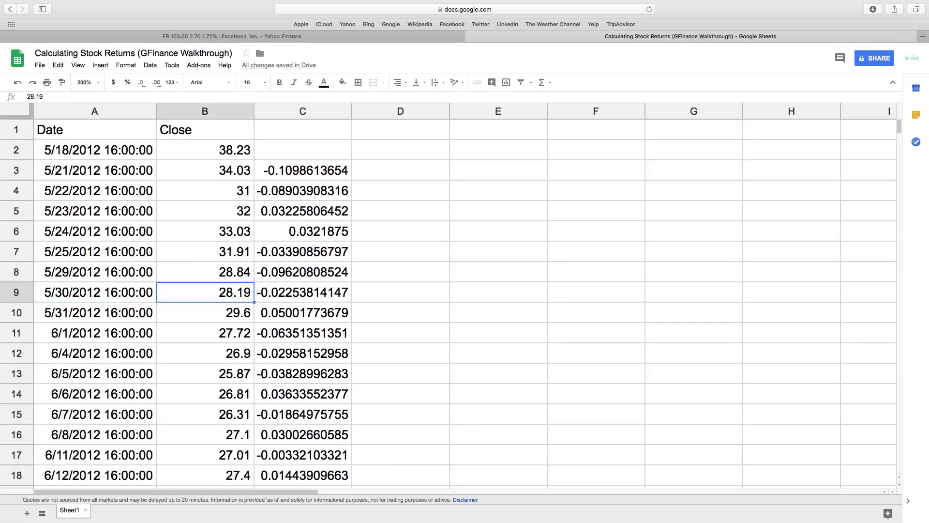
key(Right)
Insert a line chart of the Date and Close columns and move it clear of column C so it starts in column D
drag(134, 112, 185, 112)
click(100, 64)
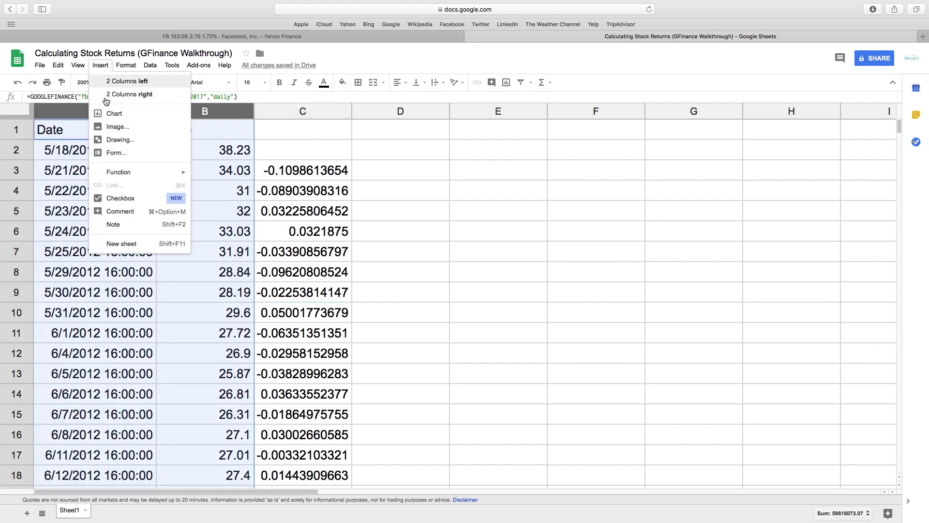
click(114, 117)
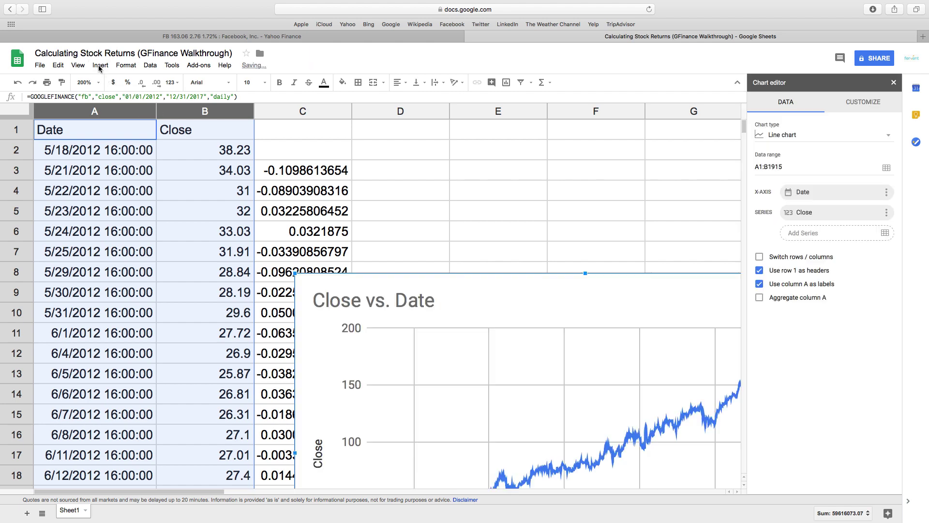
drag(507, 283, 378, 82)
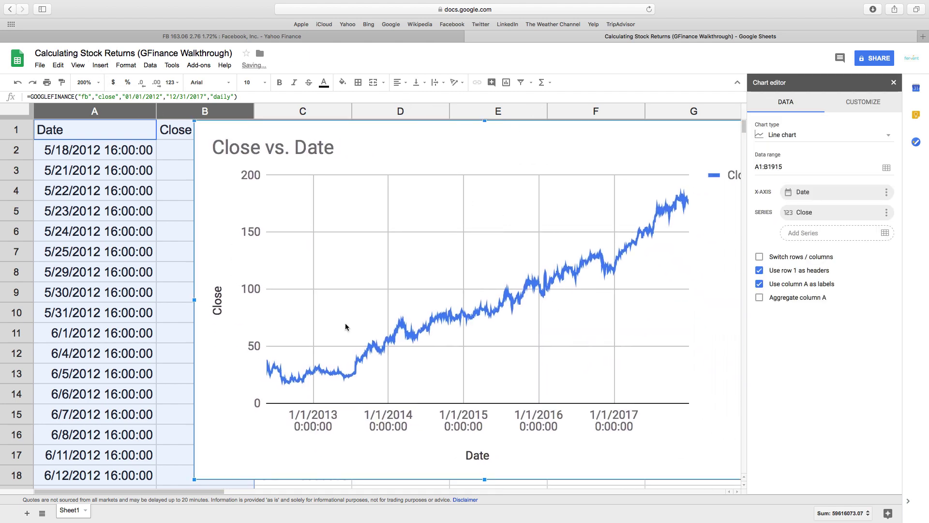
drag(347, 325, 523, 349)
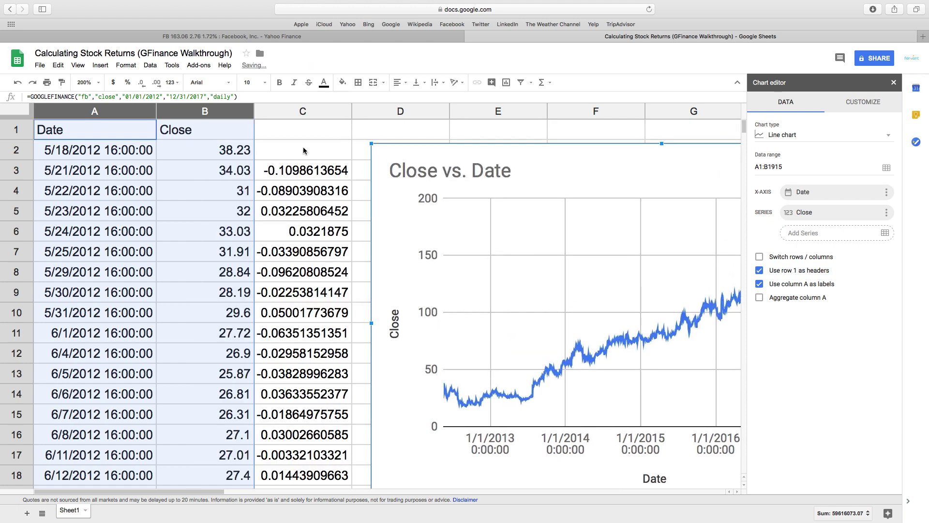
Enter the header "Returns" in cell C1
click(305, 151)
click(281, 137)
text(Returns)
key(Return)
Insert a line chart of the Date and Returns columns and move it over the data, starting at column A
click(302, 111)
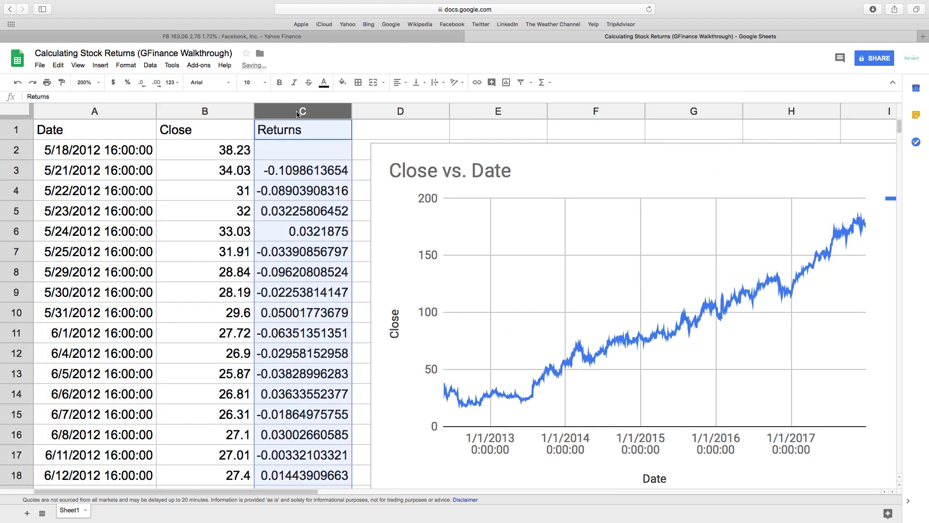
super+click(139, 109)
click(100, 65)
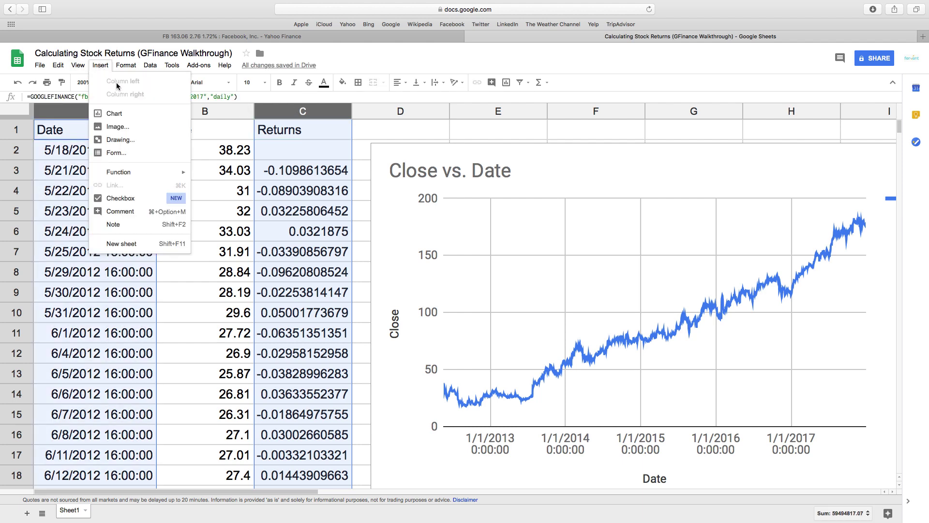
click(115, 113)
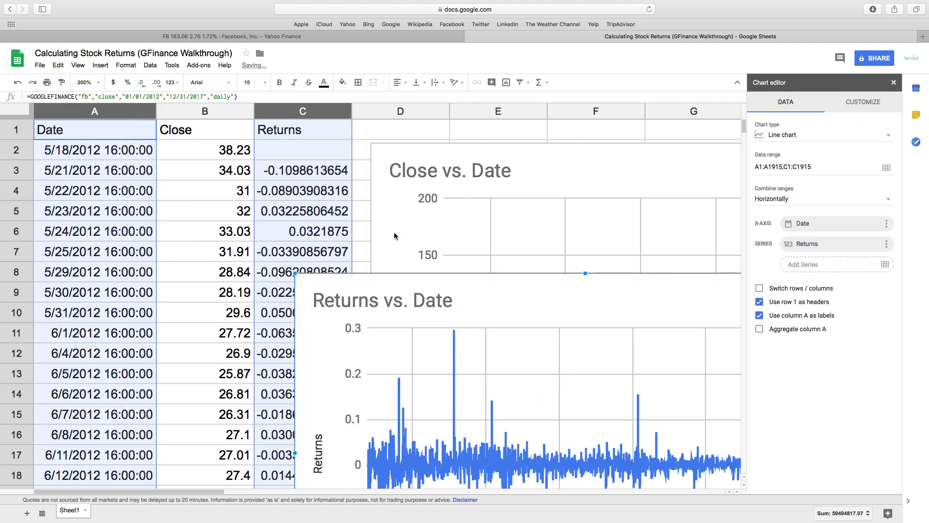
drag(478, 292, 217, 148)
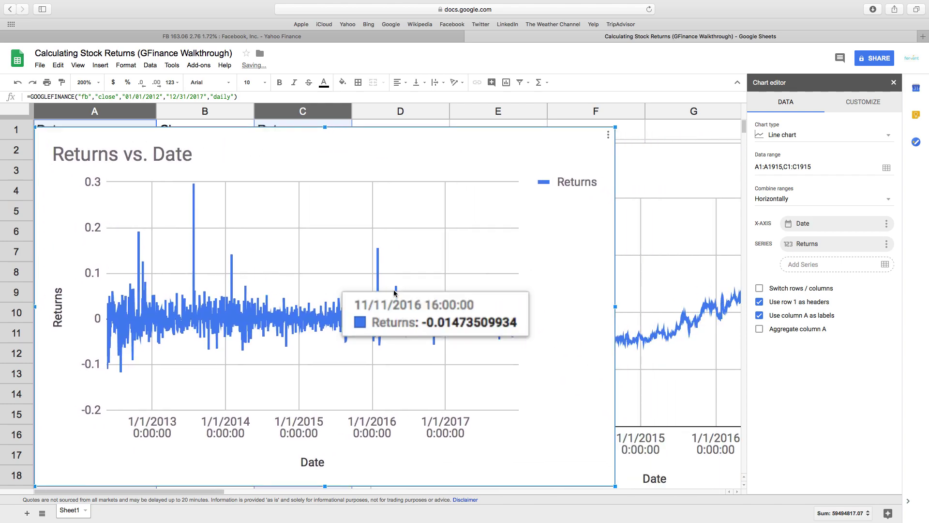